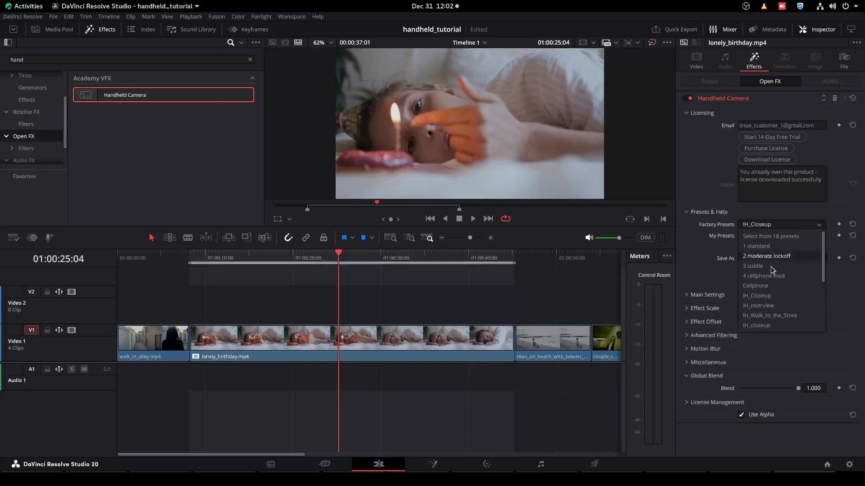
Step: Apply the IH_Closeup factory preset and compare the clip with the Handheld Camera effect disabled and re-enabled
left_click(770, 297)
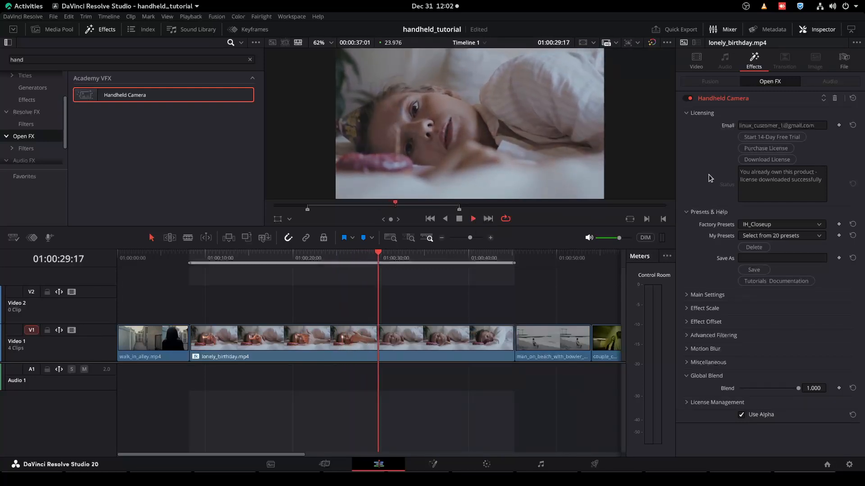
left_click(690, 98)
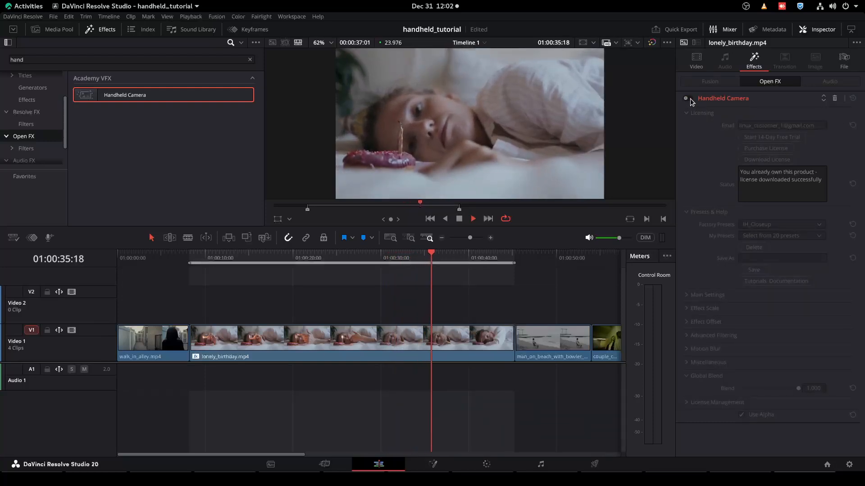
left_click(687, 98)
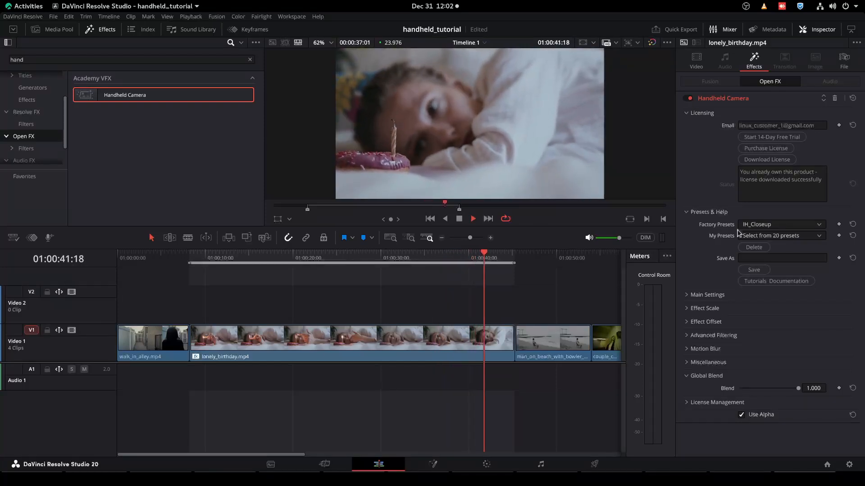
Step: In the main settings, select 17 IH The Closeup (439) as the mocap dataset and set the Image Scale to 1.043
left_click(686, 295)
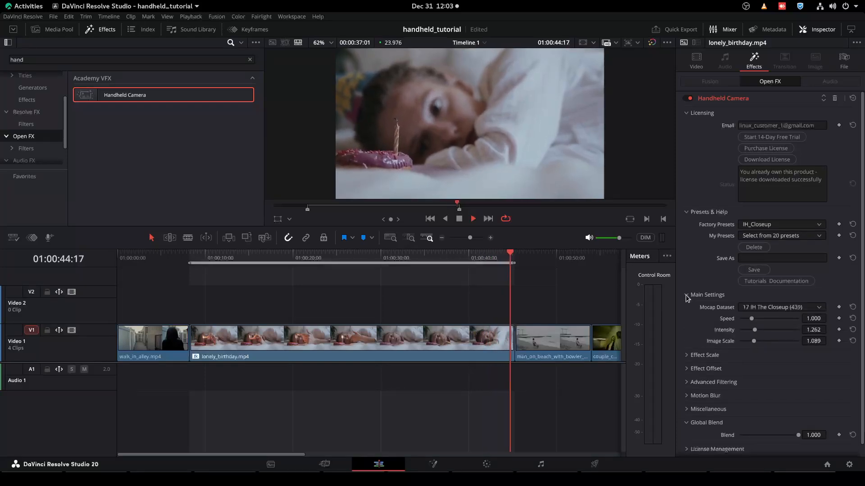
left_click(766, 308)
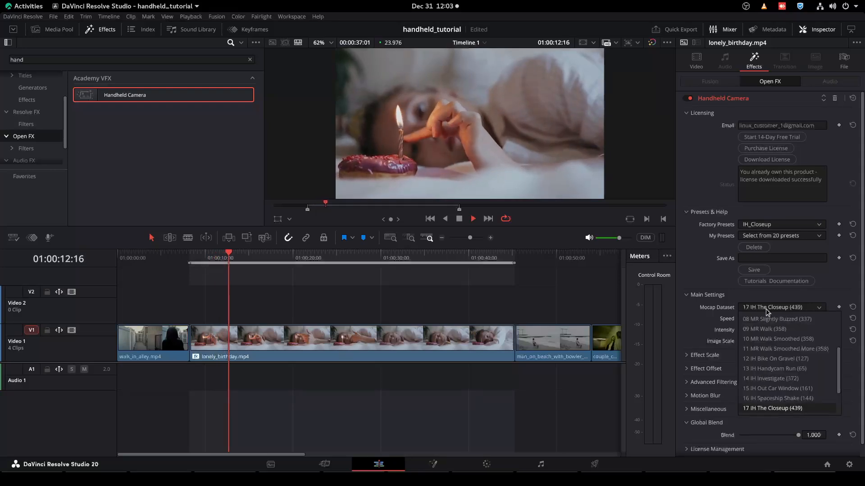
left_click_drag(839, 366, 838, 388)
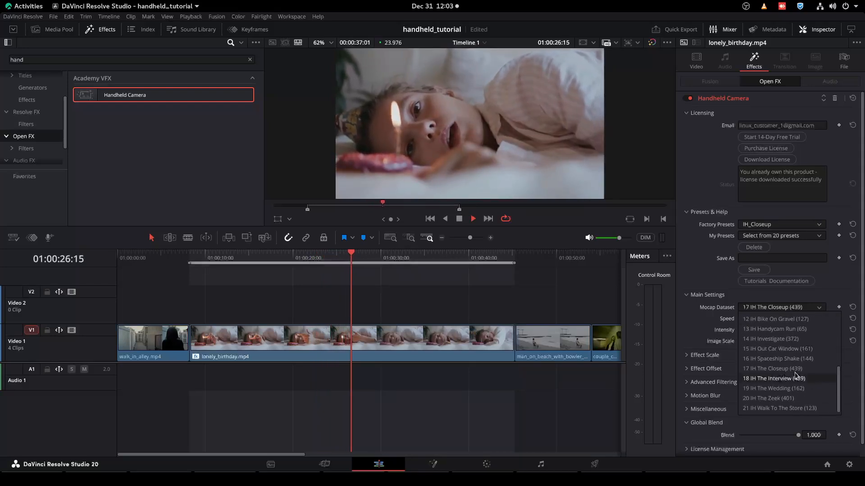
left_click(790, 369)
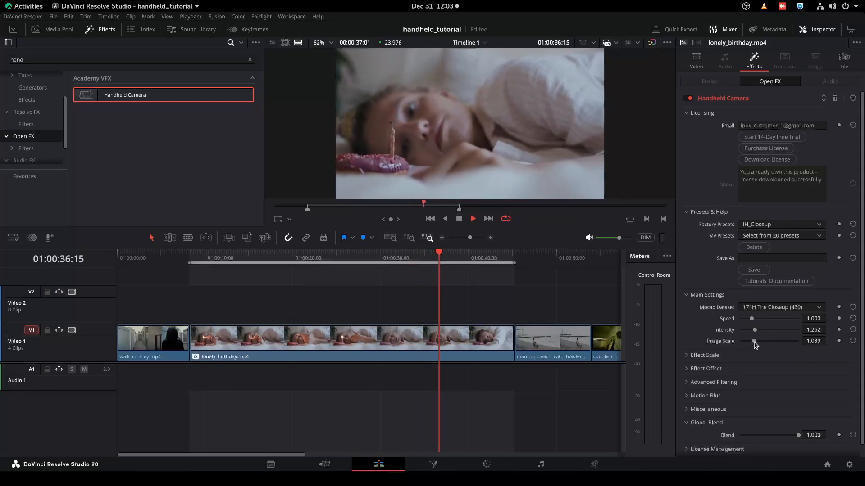
left_click_drag(754, 343, 746, 347)
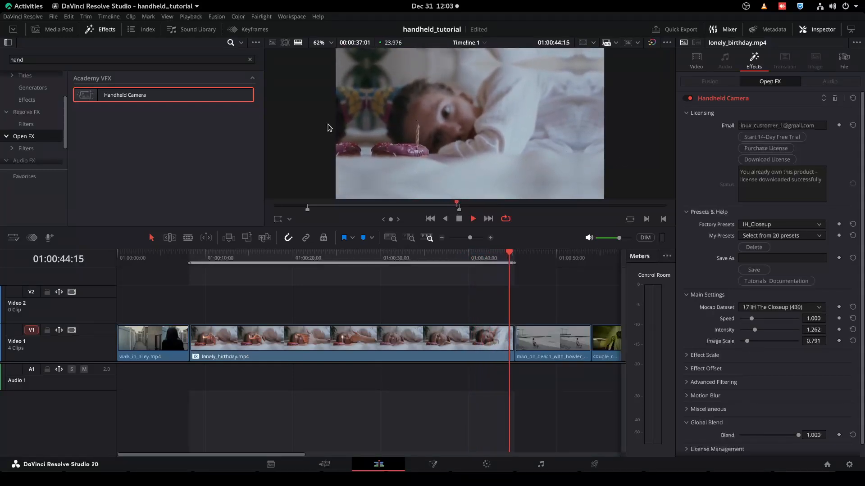
left_click_drag(748, 343, 752, 345)
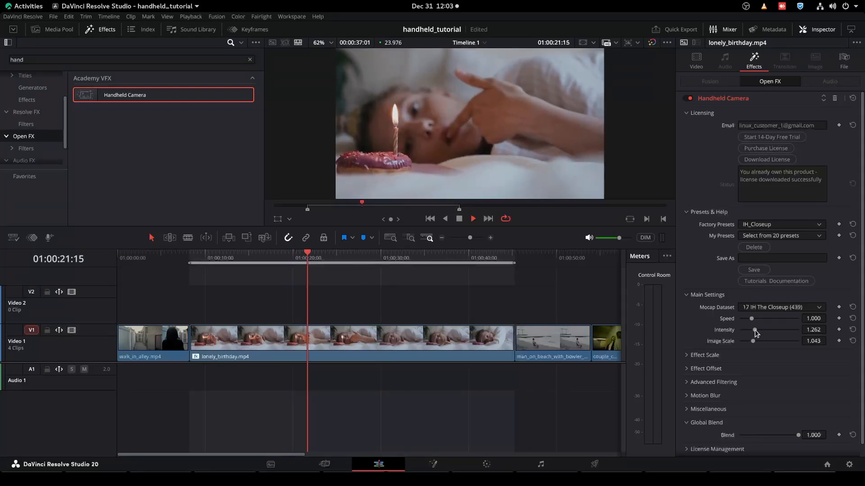
Step: Experiment with the Intensity and Speed of the camera shake, ending at an Intensity of 2.713 and a Speed of 1.751
left_click_drag(756, 332, 769, 333)
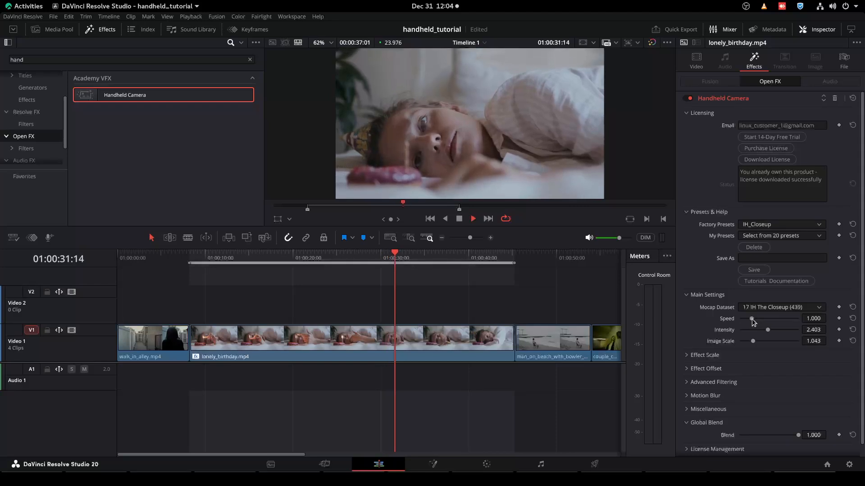
left_click_drag(752, 319, 767, 319)
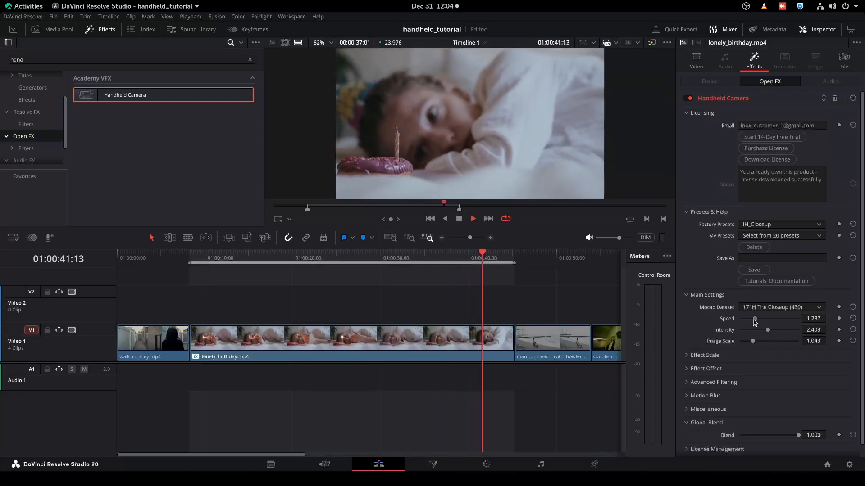
left_click_drag(768, 320, 748, 320)
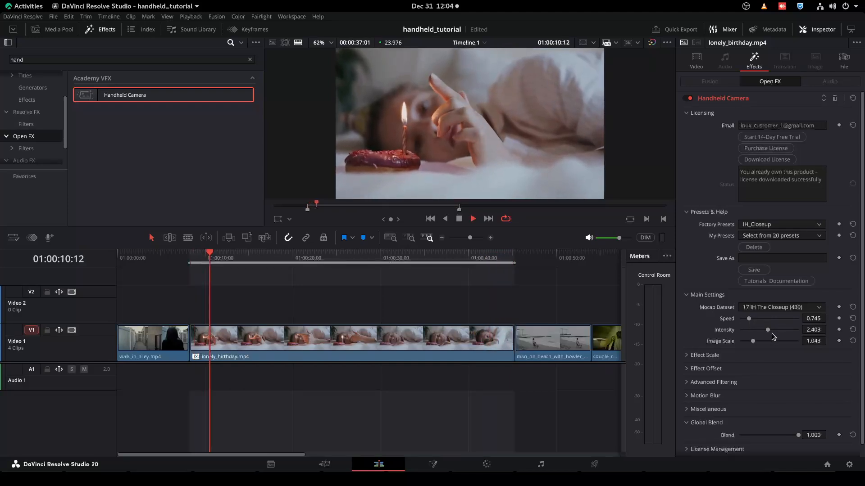
left_click_drag(767, 330, 779, 331)
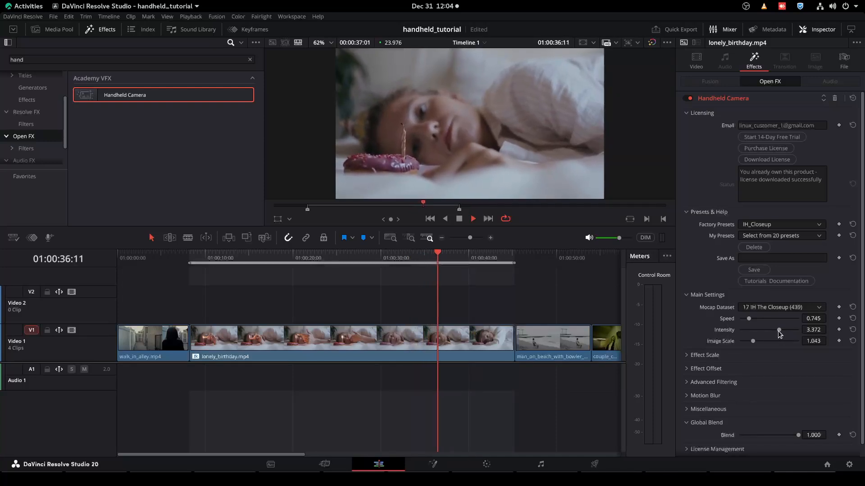
left_click_drag(779, 330, 757, 319)
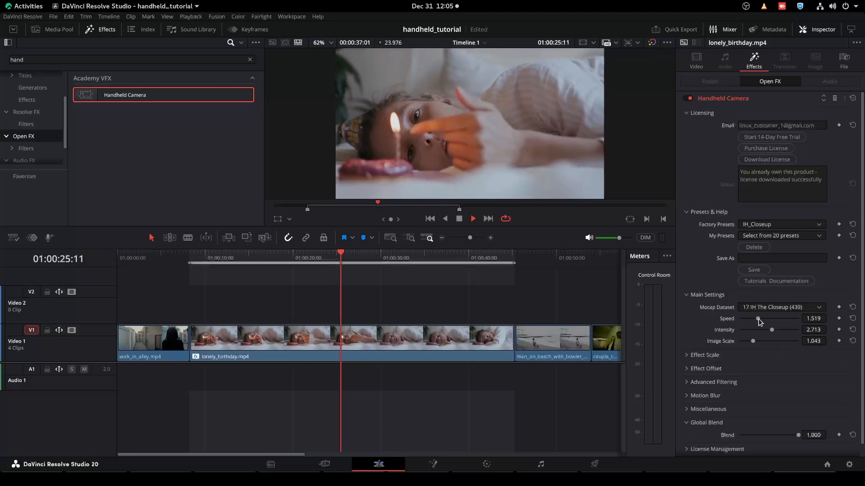
left_click_drag(752, 320, 764, 321)
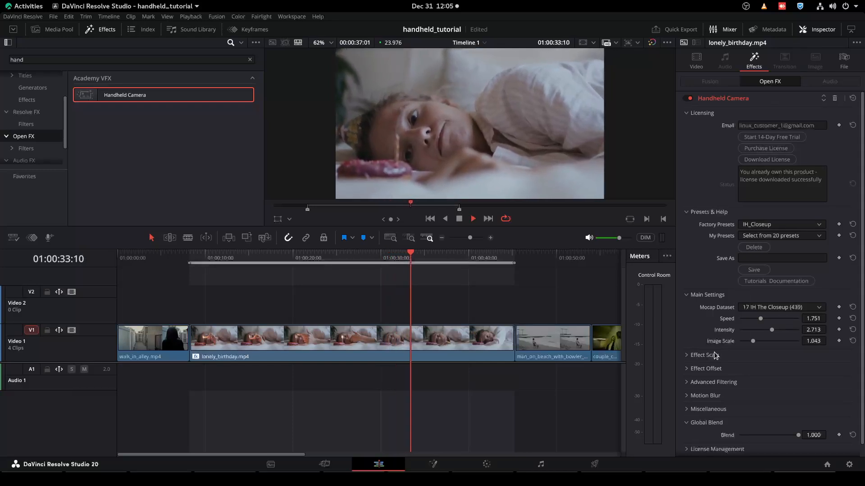
Step: In the effect scale settings, try the Rotation Factor at 5.00 and -0.04, and return it to 1.00
left_click(685, 355)
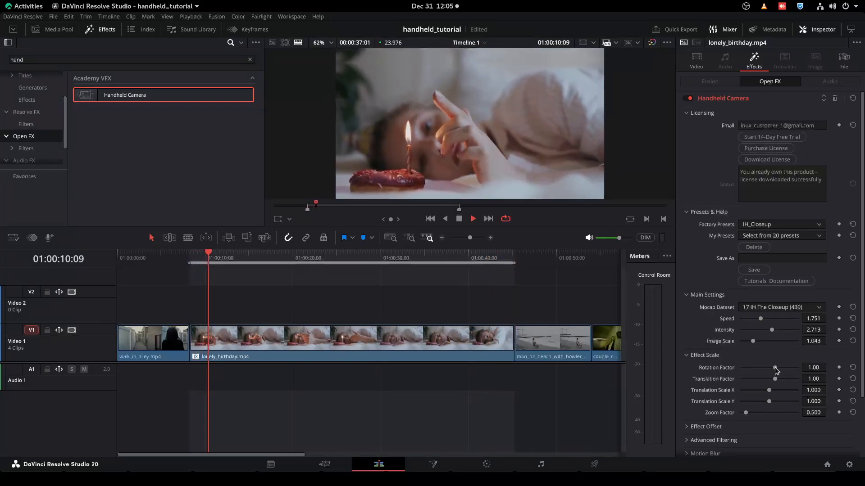
left_click_drag(775, 368, 803, 369)
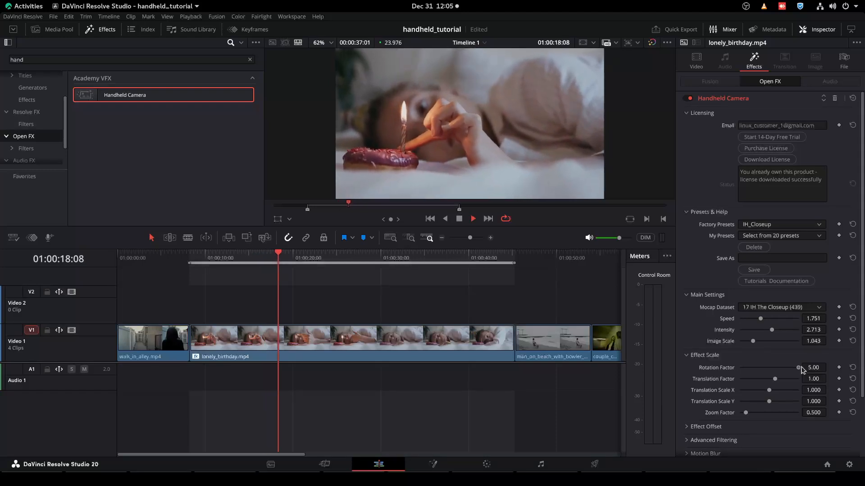
left_click_drag(799, 368, 769, 368)
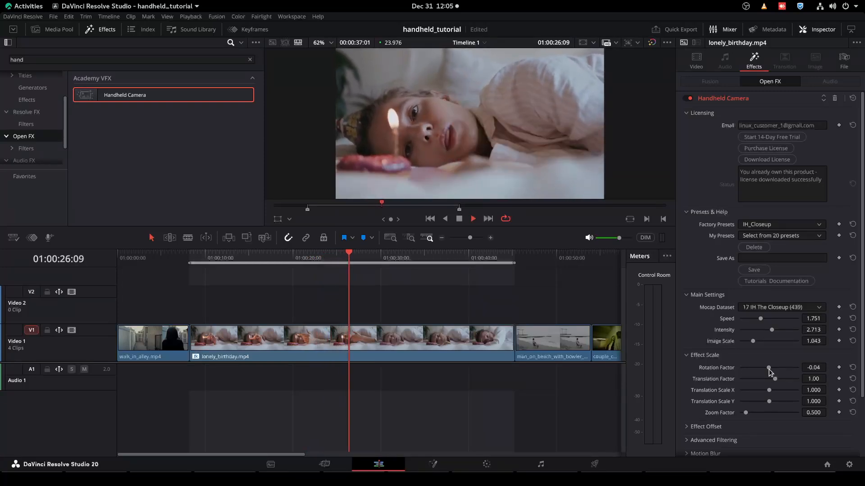
left_click_drag(770, 371, 774, 370)
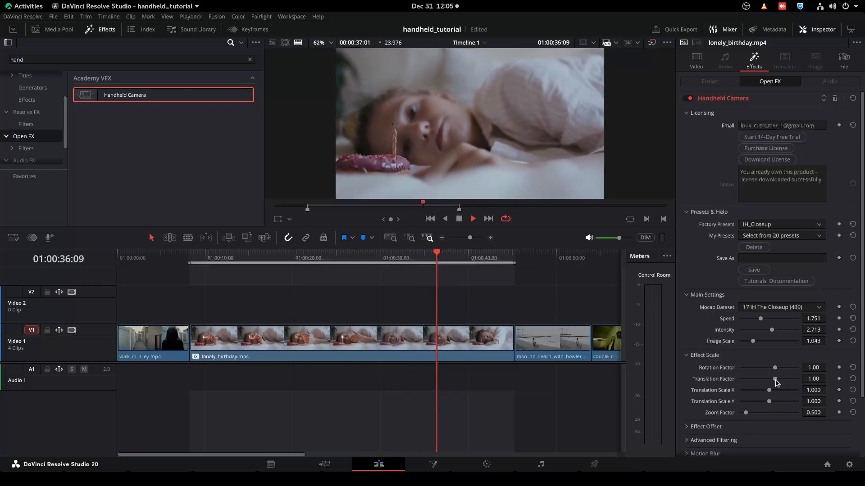
Step: Try a Translation Factor of 2.44, enlarge the Image Scale to 1.303 and reduce the Translation Factor to 1.20
left_click_drag(775, 379, 783, 379)
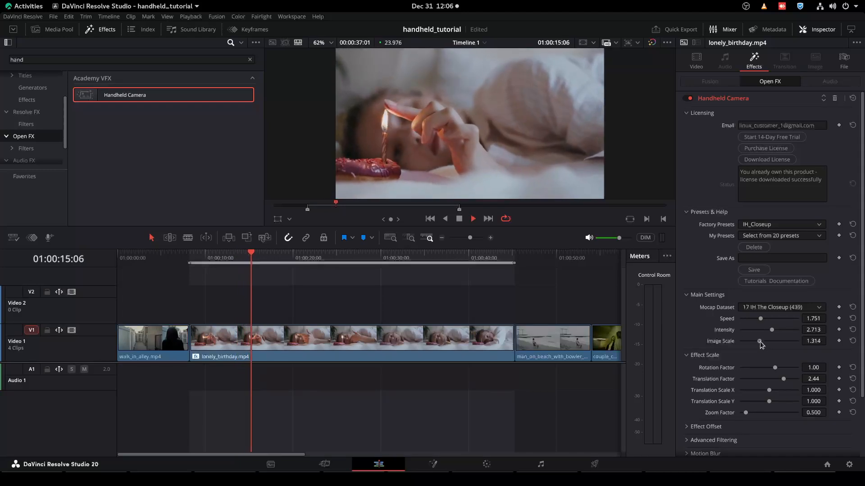
left_click_drag(753, 342, 761, 341)
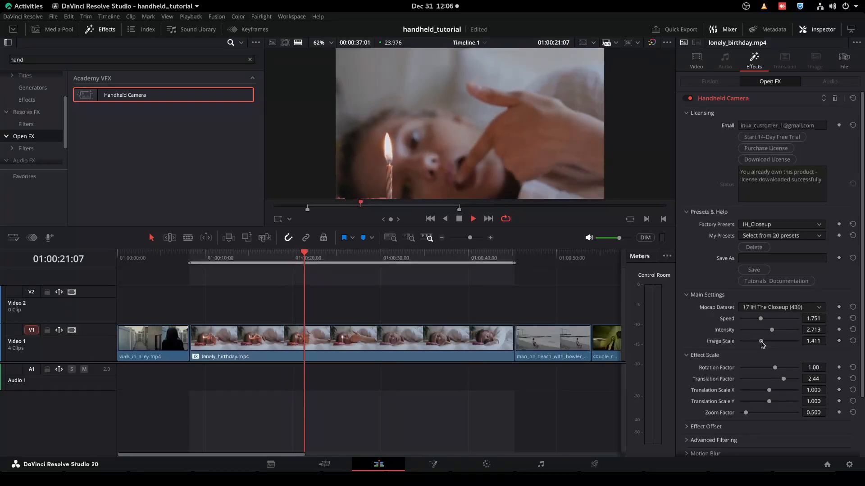
left_click_drag(761, 342, 759, 341)
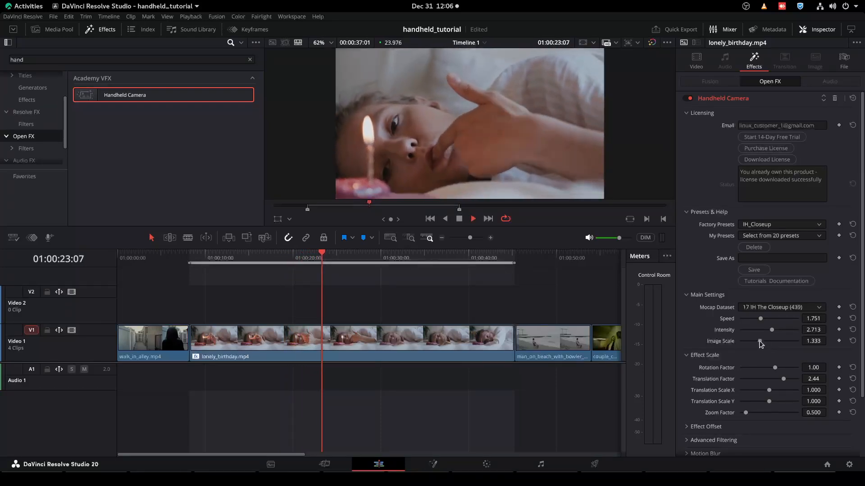
left_click_drag(784, 379, 776, 379)
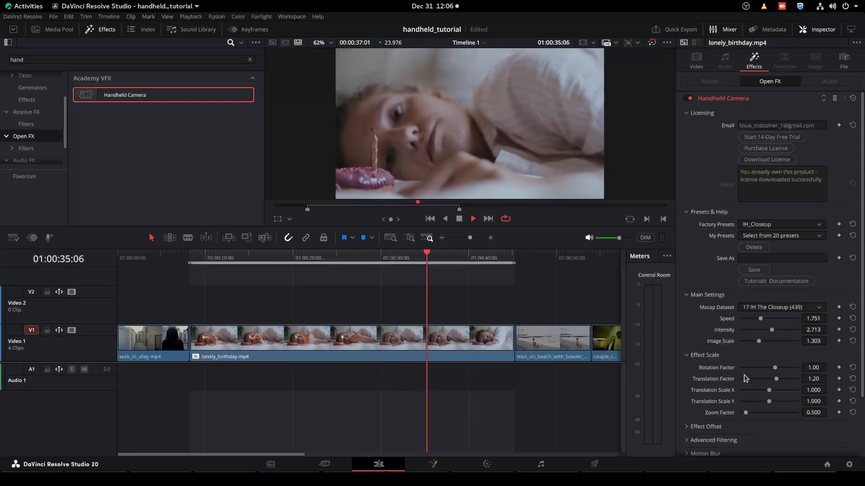
Step: Enable Show Overshoot in the miscellaneous settings and lower the Image Scale to 0.965 to expose the frame edges
scroll(745, 378, "down", 3)
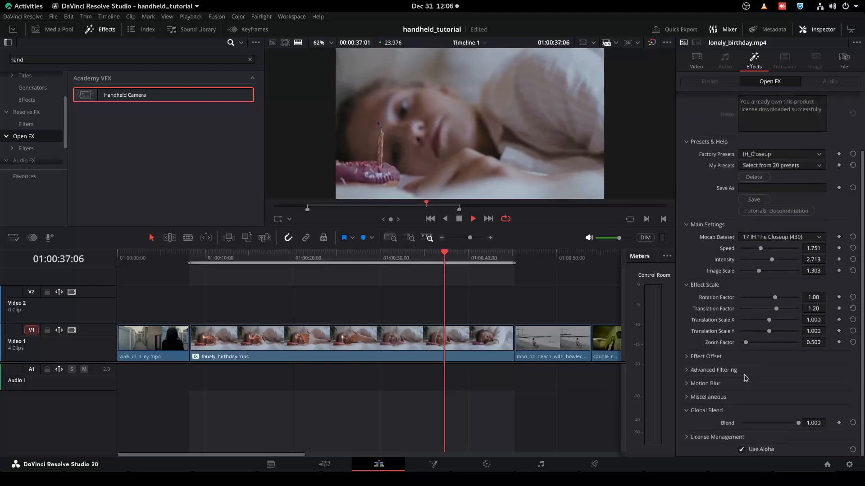
left_click(706, 399)
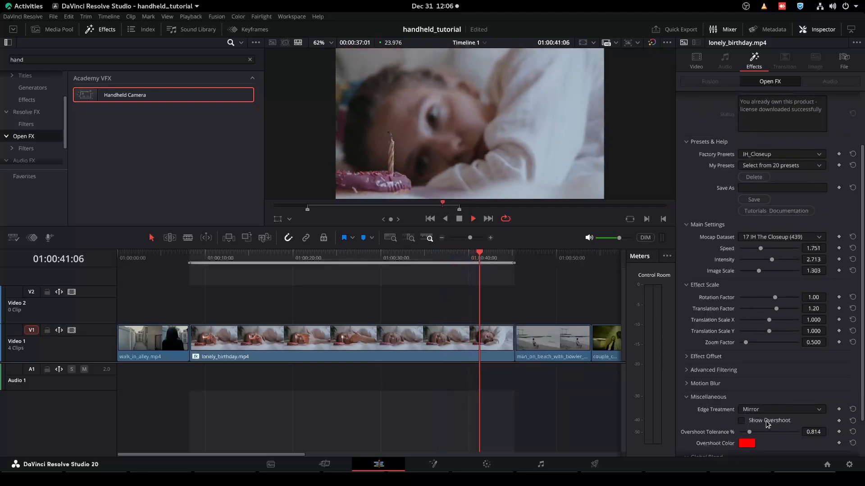
left_click(743, 421)
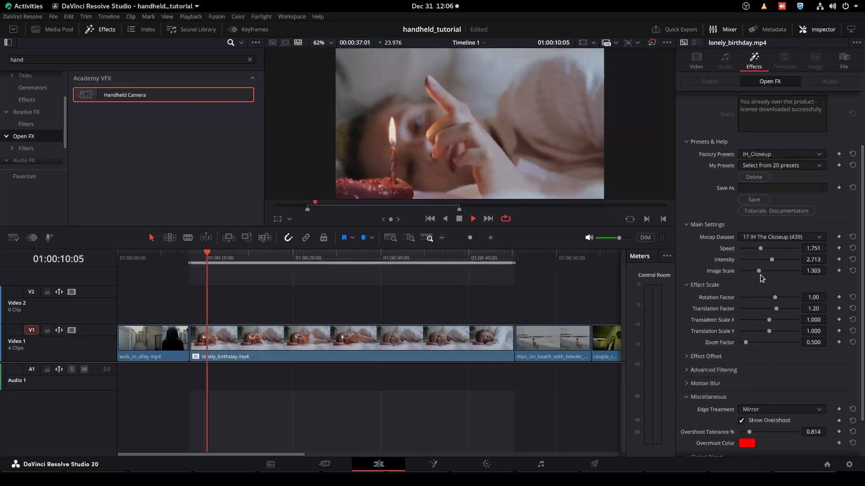
left_click_drag(759, 272, 752, 274)
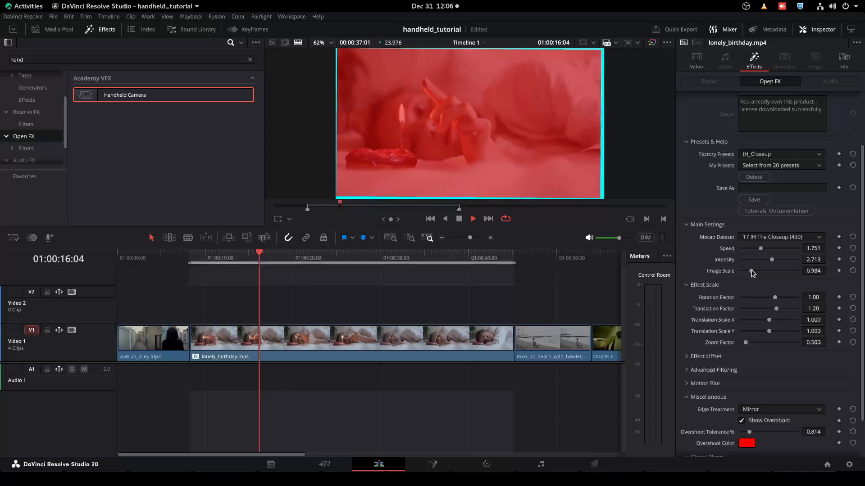
left_click_drag(752, 272, 750, 272)
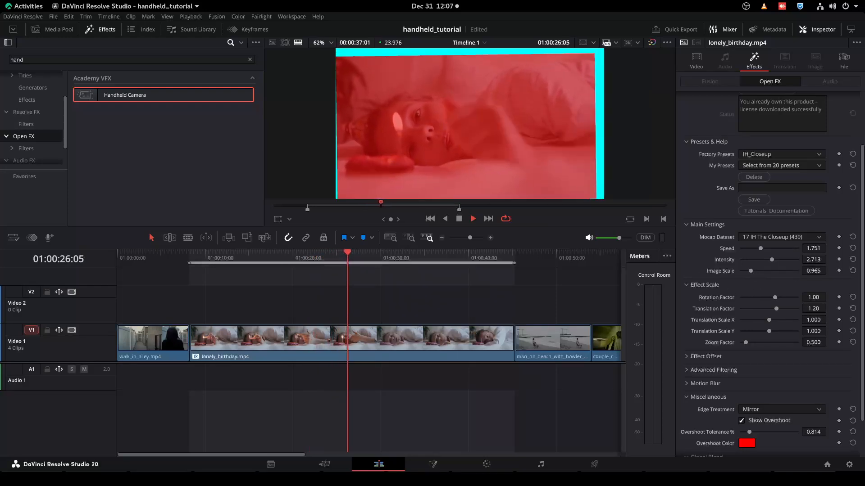
Step: Raise the Image Scale to 1.099, then stop playback and place the playhead at 01:00:44:02
mouse_move(813, 271)
left_mouse_down()
mouse_move(837, 271)
mouse_move(829, 270)
left_mouse_up()
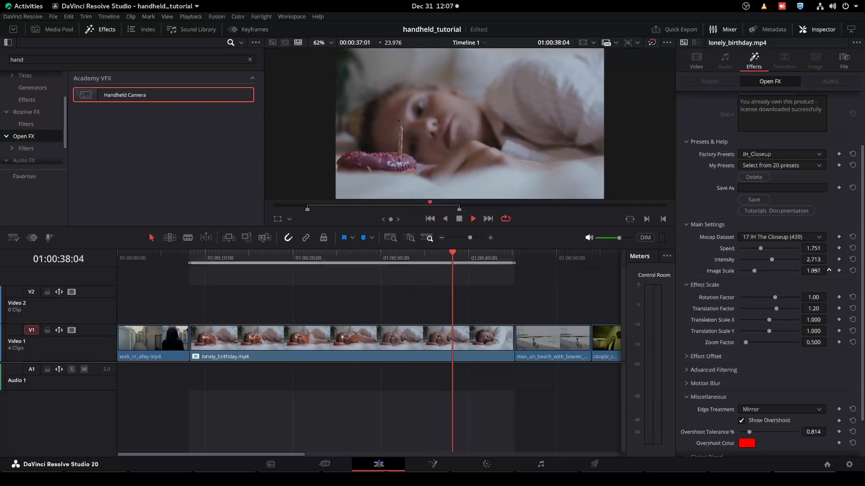
left_click_drag(817, 271, 829, 270)
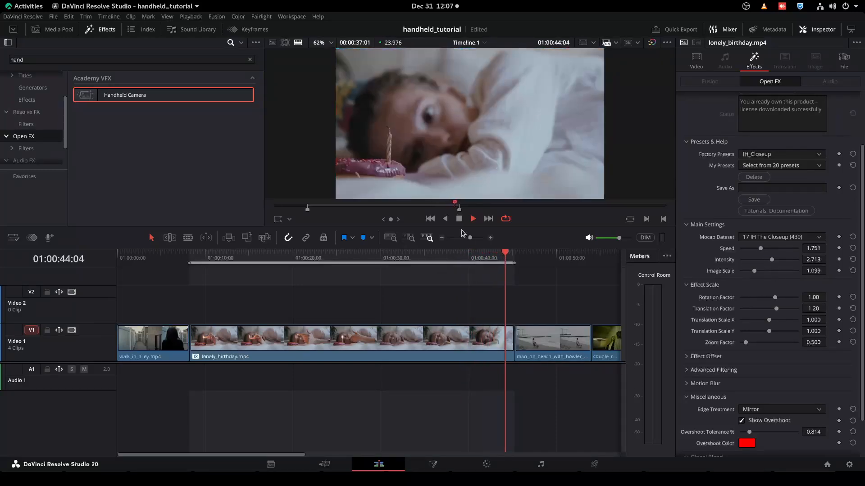
key("space")
left_click_drag(509, 256, 504, 256)
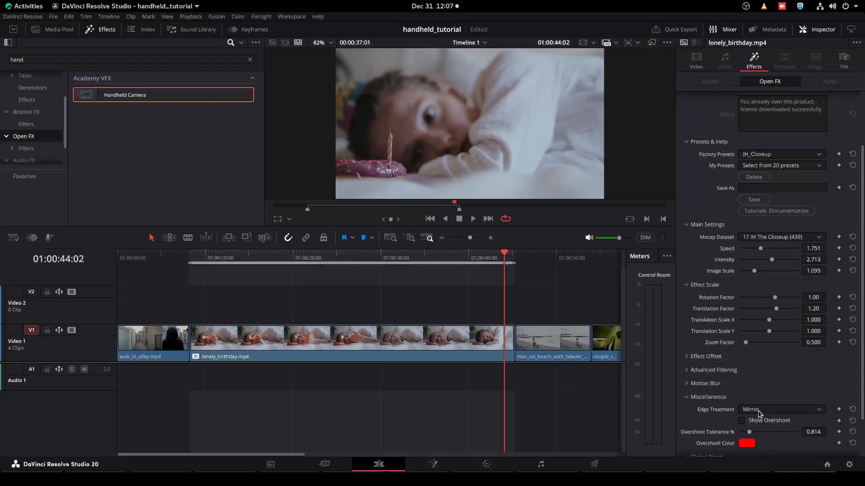
Step: Try the Stretch edge treatment with the Image Scale lowered to 0.733, and switch the edge treatment back to Mirror
left_click(760, 413)
left_click_drag(755, 271, 746, 271)
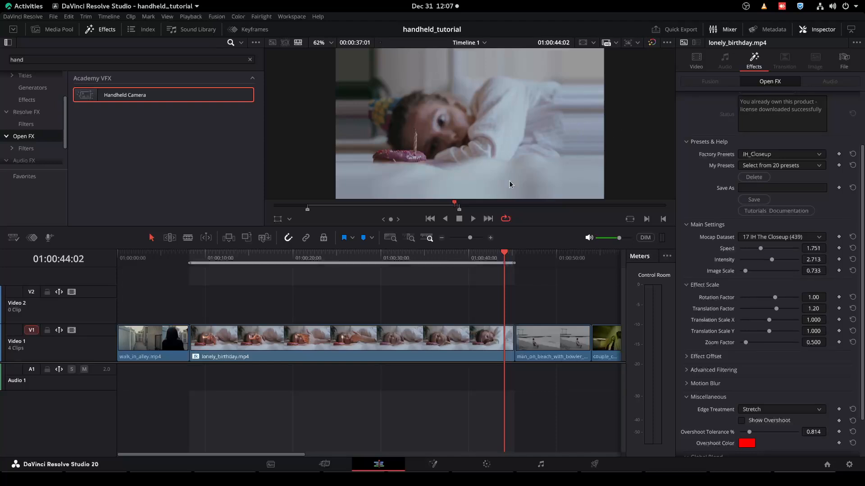
left_click(762, 411)
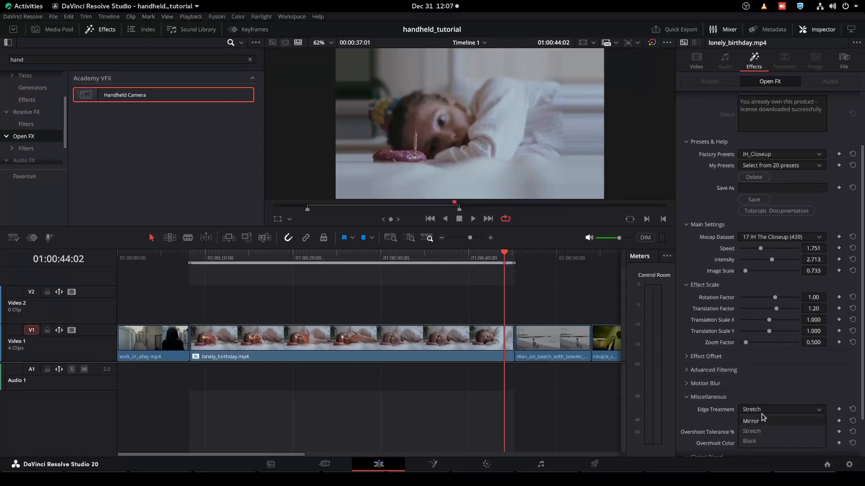
left_click(751, 422)
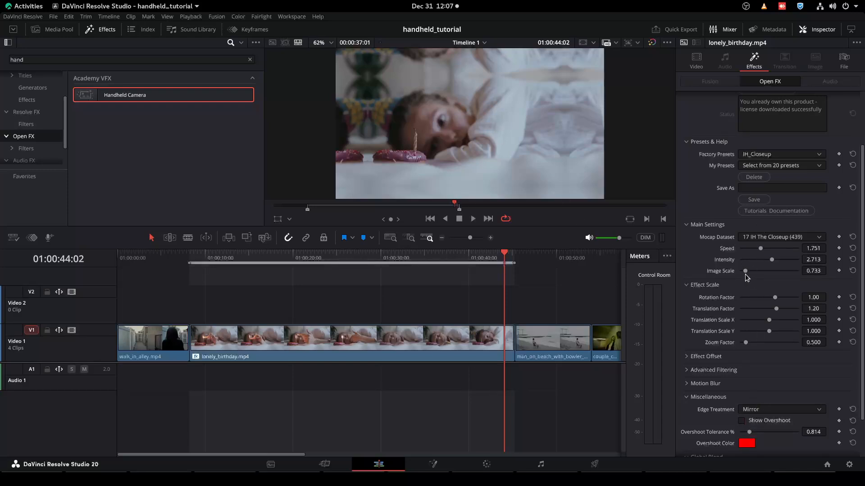
Step: Check the frame edges with Show Overshoot, raise the Image Scale to 1.097 with the overlay off, and start playback
left_click(741, 421)
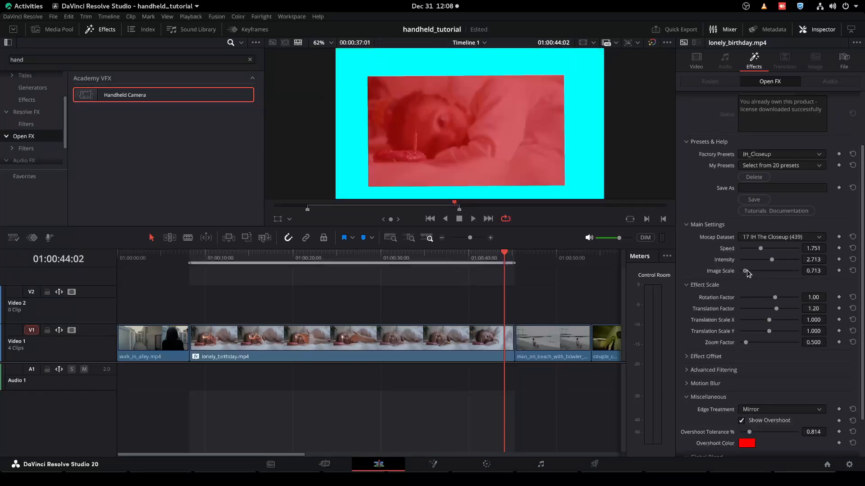
left_click_drag(747, 271, 754, 271)
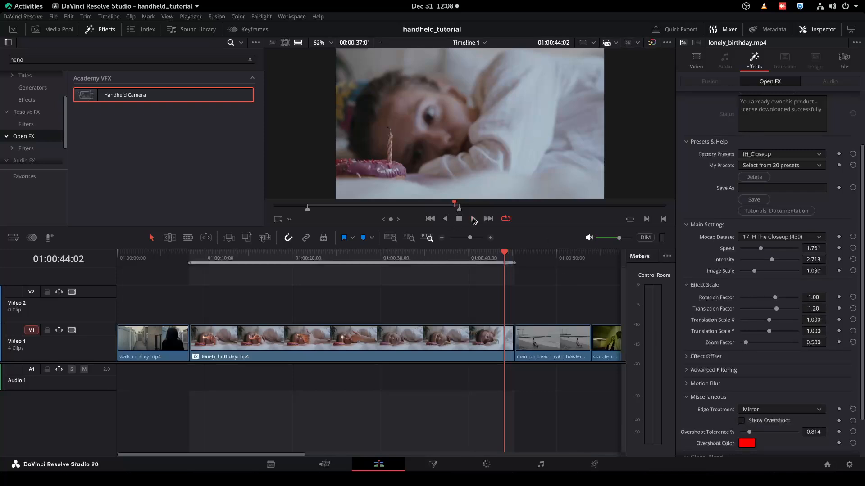
left_click(473, 219)
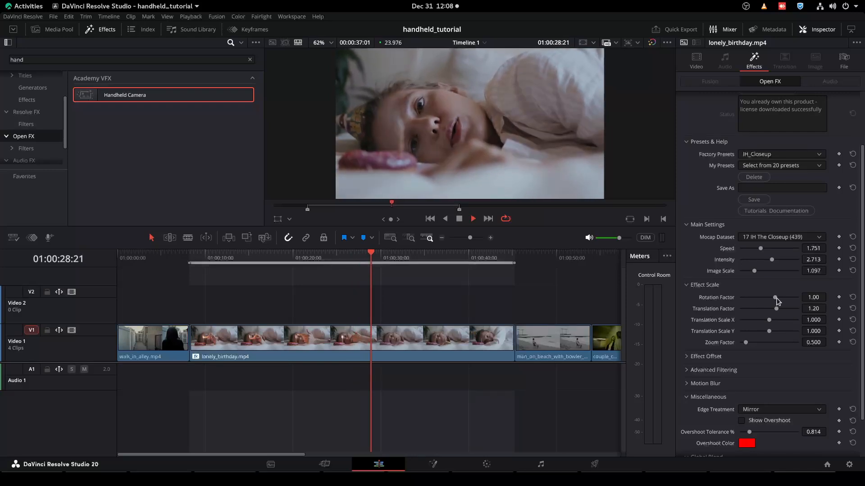
Step: Set the effect scale's Rotation Factor to 0.19, Translation Factor to 0.89 and Translation Scale X to 1.535, and collapse that group
mouse_move(775, 297)
left_mouse_down()
mouse_move(790, 301)
mouse_move(770, 302)
mouse_move(786, 311)
mouse_move(775, 310)
left_mouse_up()
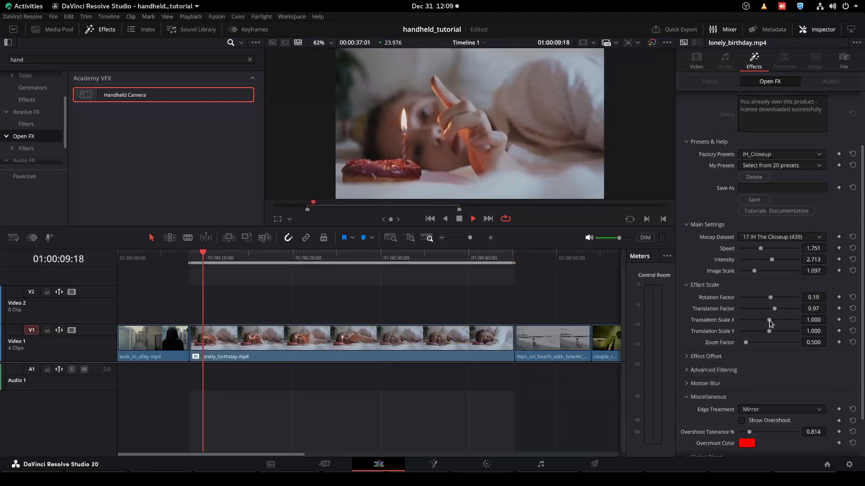
left_click_drag(770, 321, 785, 322)
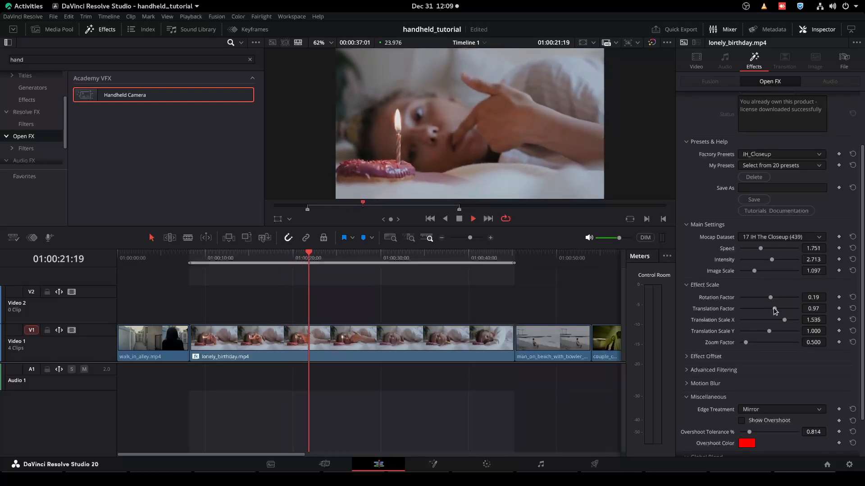
left_click_drag(774, 308, 774, 308)
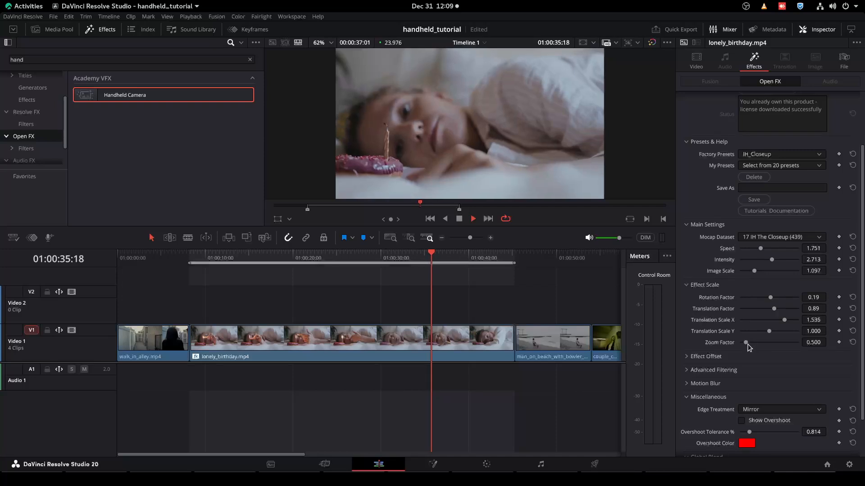
mouse_move(746, 343)
left_mouse_down()
mouse_move(788, 343)
mouse_move(737, 345)
left_mouse_up()
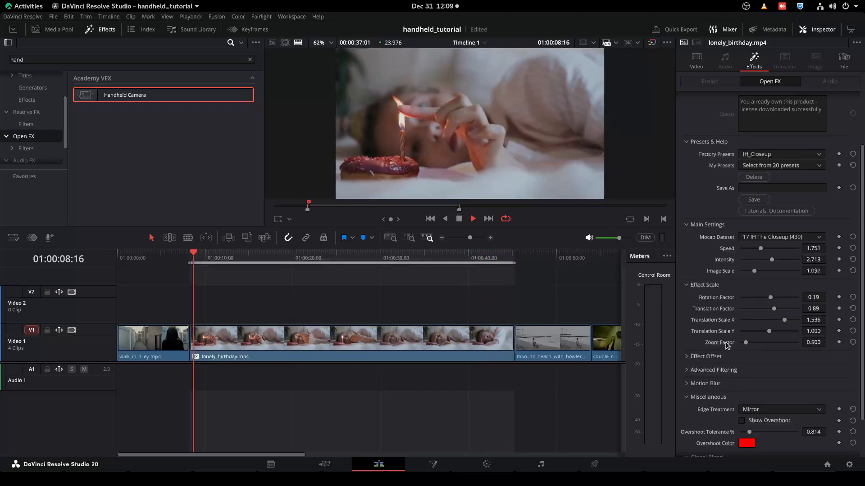
left_click(689, 285)
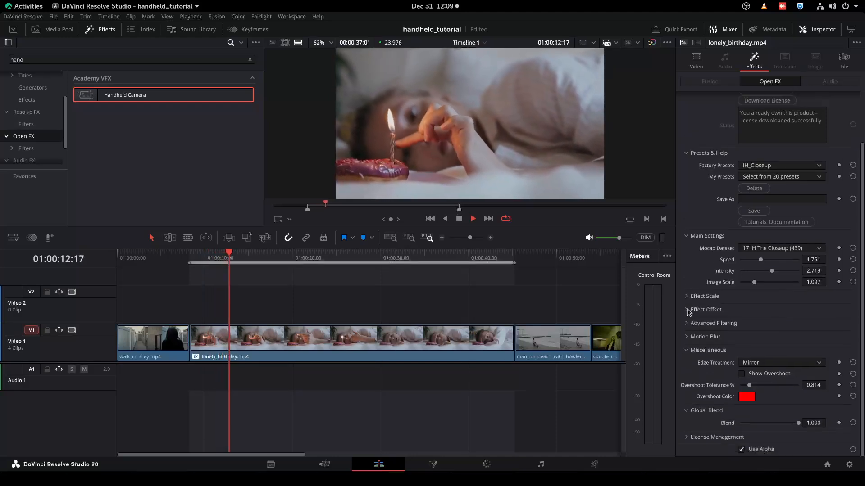
Step: Try a Rotation Offset of about 18 and a Translation Offset X of 0.194, and return the rotation and both translation offsets to 0
left_click(686, 310)
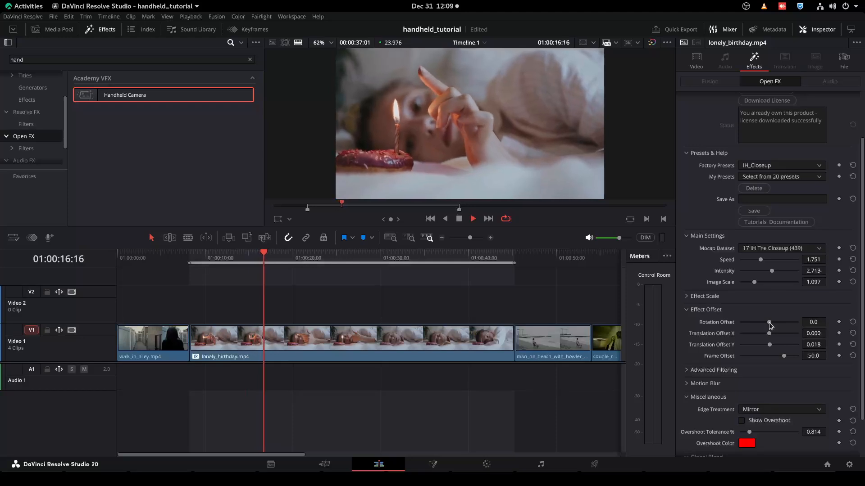
left_click_drag(770, 325, 773, 325)
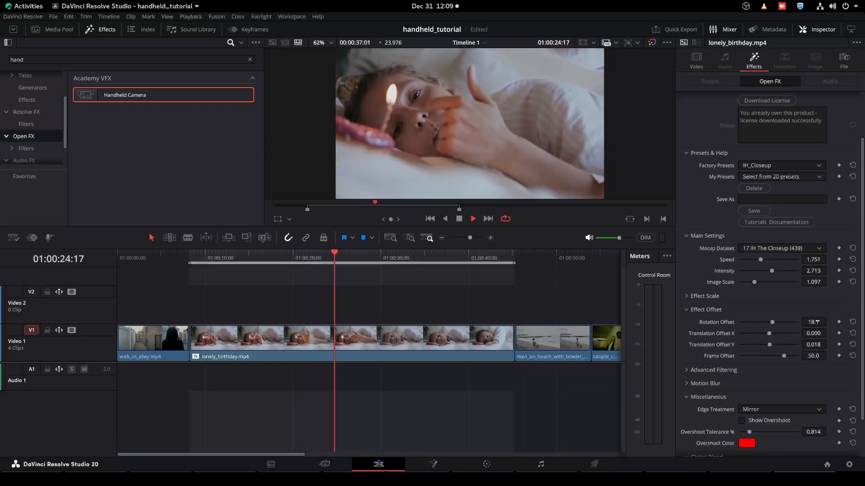
left_click_drag(817, 322, 804, 322)
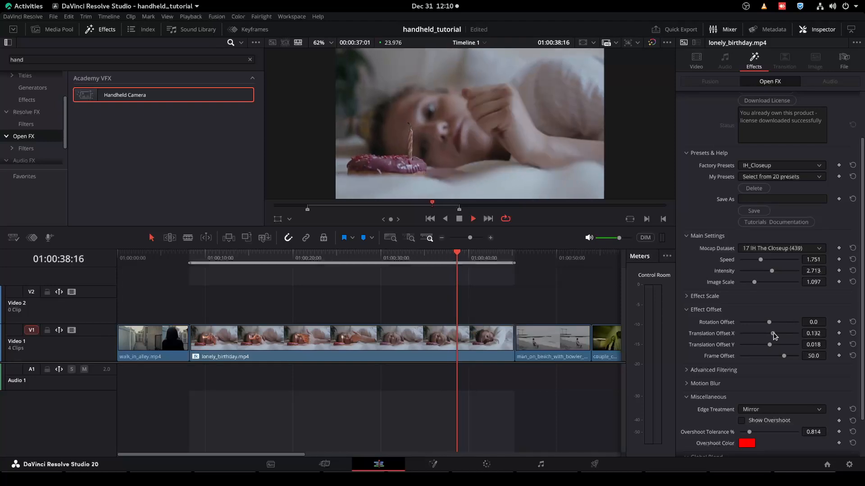
left_click_drag(769, 334, 775, 334)
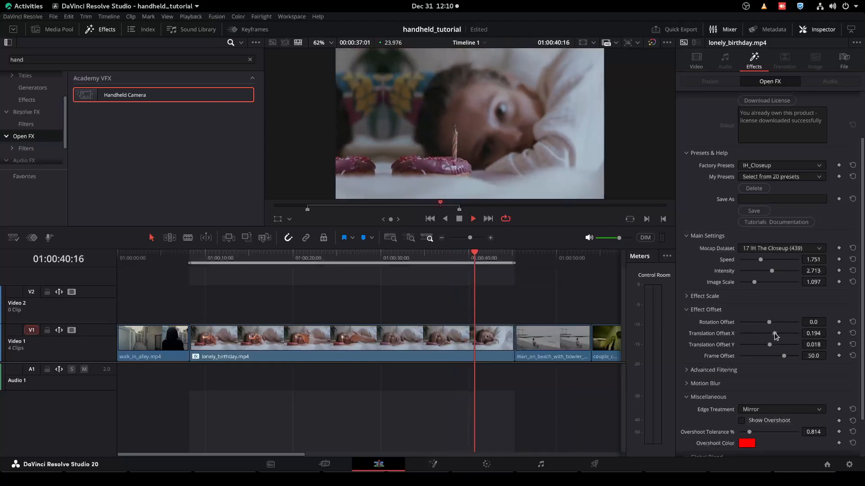
left_click_drag(774, 333, 770, 337)
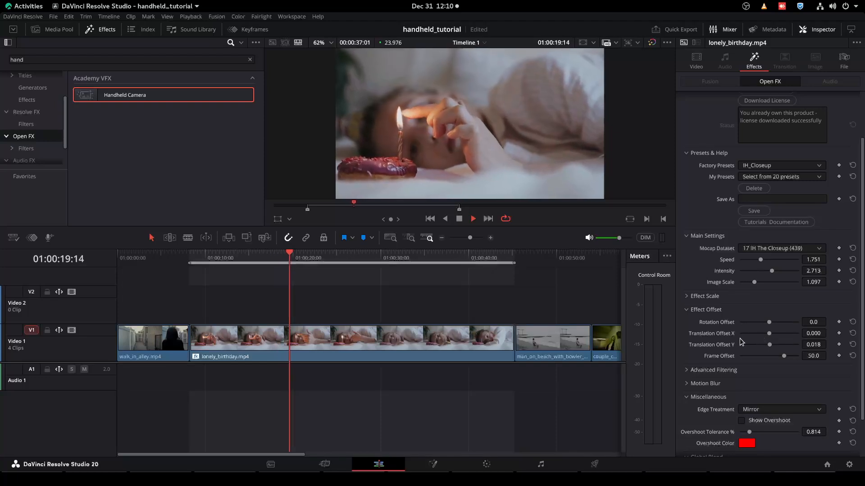
double_click(722, 346)
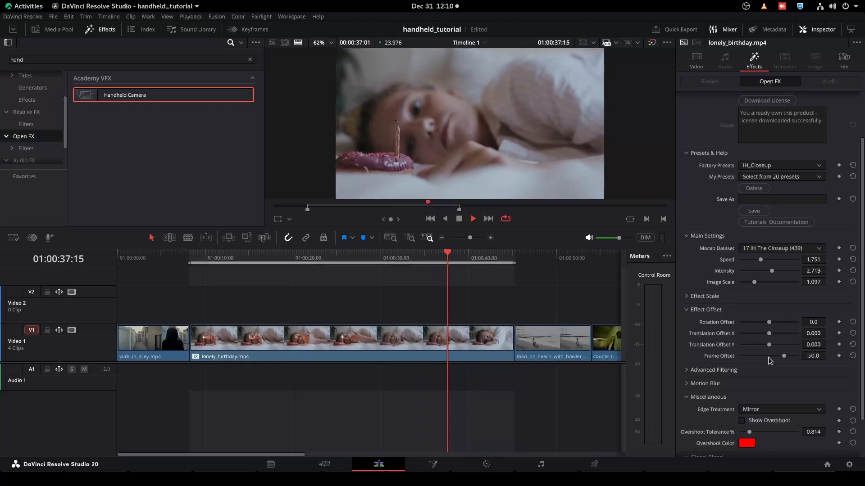
Step: Try the Frame Offset at both extremes, 100.0 and -100.0
left_click_drag(785, 357, 800, 355)
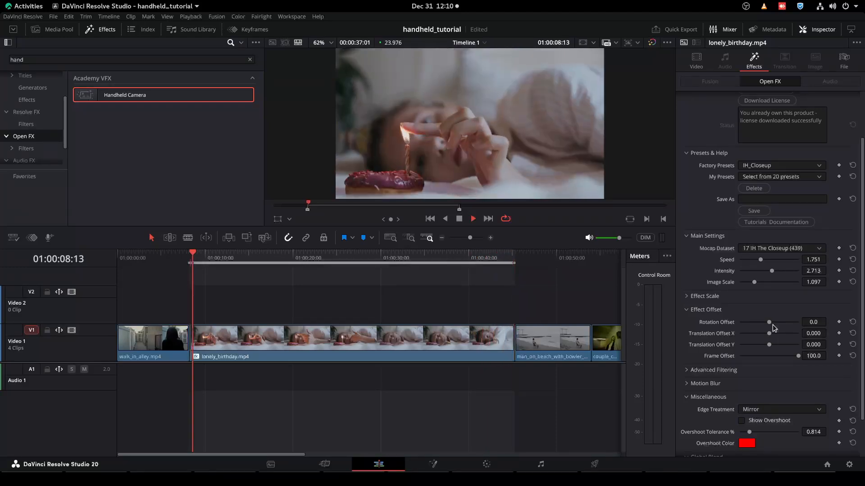
left_click_drag(799, 356, 704, 359)
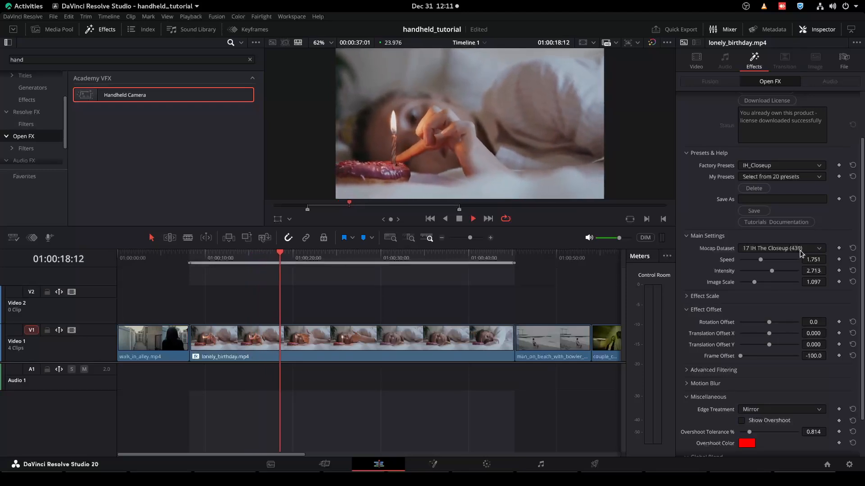
Step: Try the 13 IH Handycam Run (65) mocap dataset with the Intensity lowered to 1.314
left_click(783, 250)
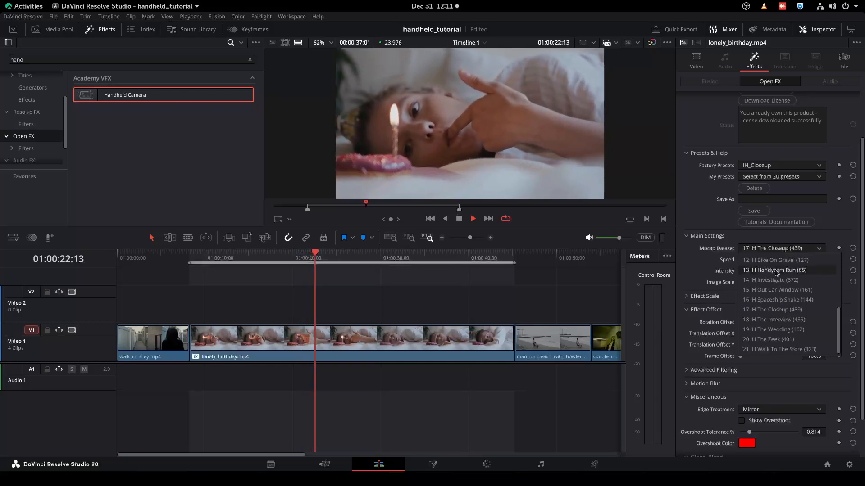
left_click(776, 271)
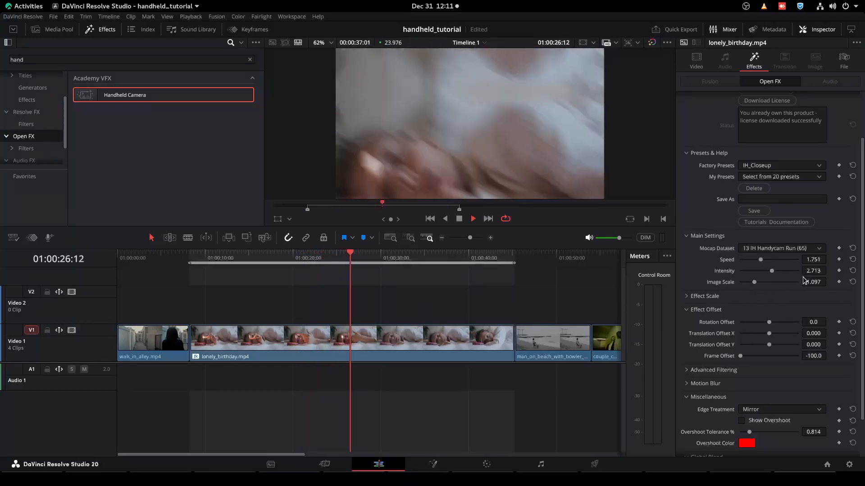
mouse_move(819, 271)
left_mouse_down()
mouse_move(805, 271)
mouse_move(829, 271)
left_mouse_up()
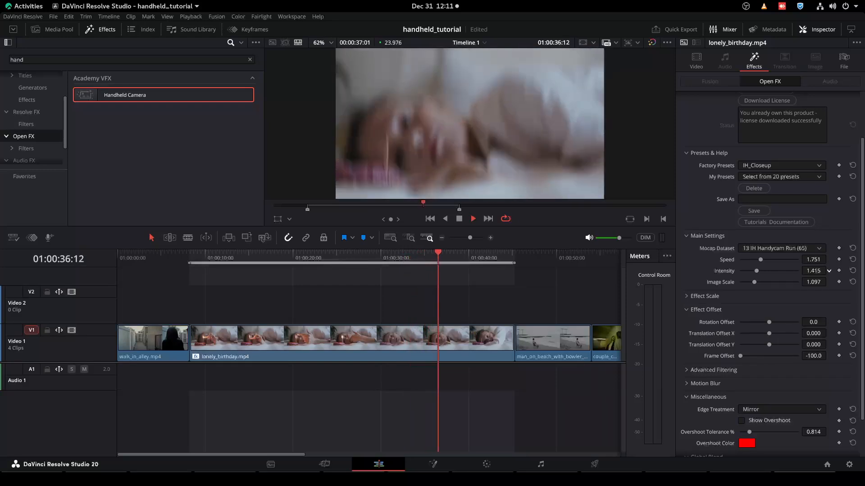
left_click_drag(829, 270, 829, 271)
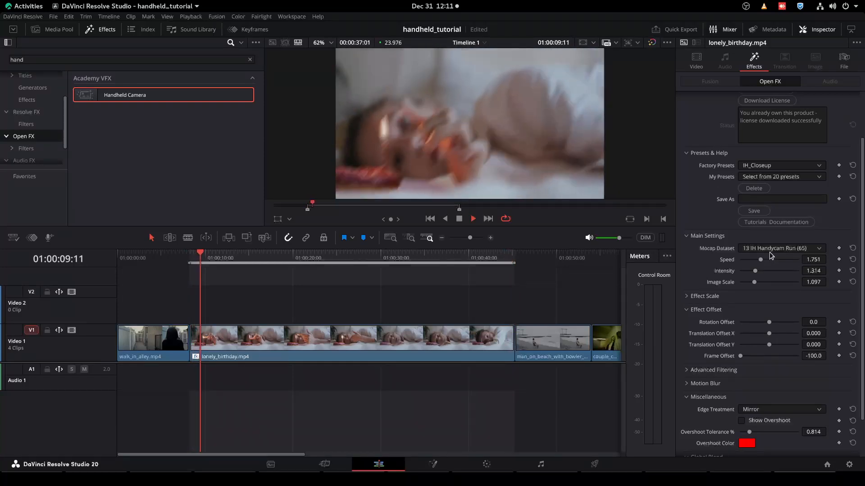
Step: Restore the IH_Closeup factory preset's original settings by loading the 1 standard preset and reselecting IH_Closeup
left_click(778, 167)
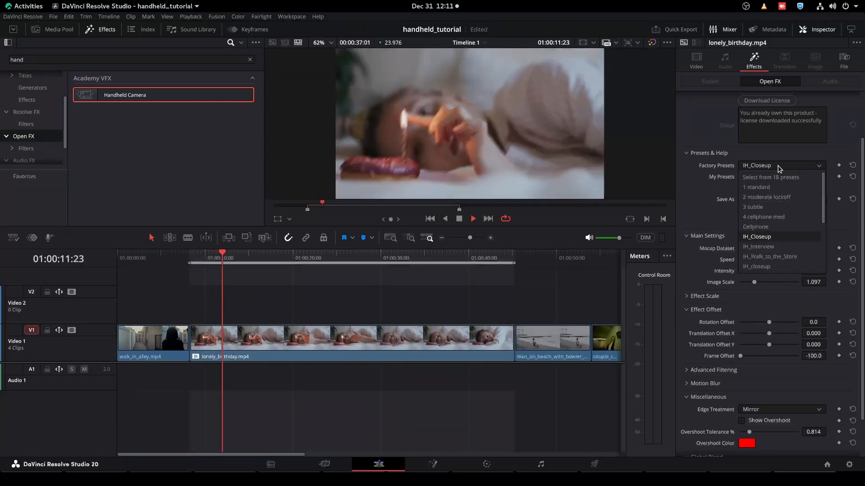
left_click(764, 237)
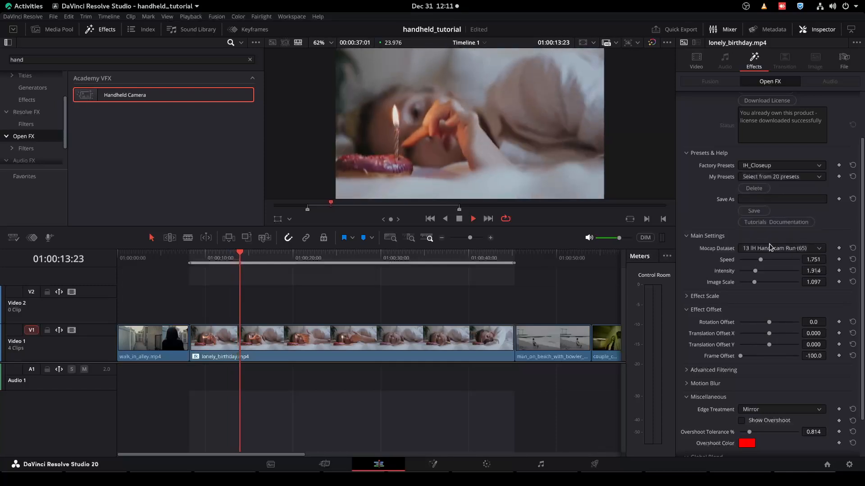
left_click(779, 169)
left_click(777, 188)
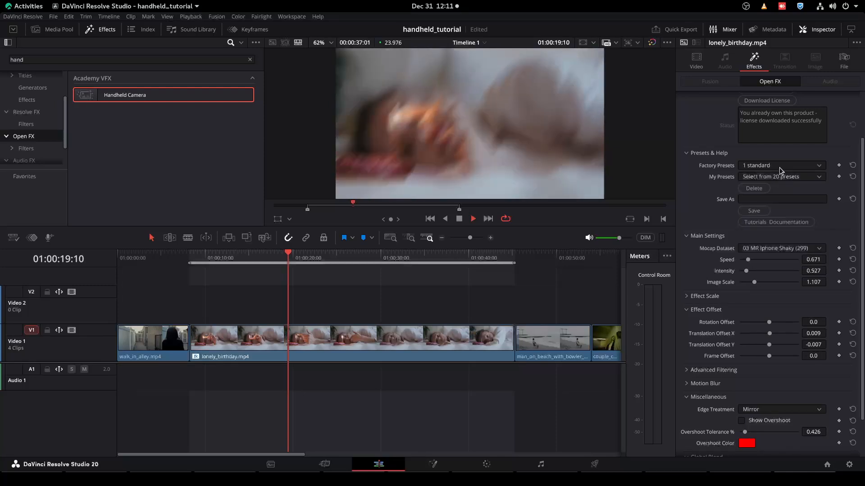
left_click(780, 167)
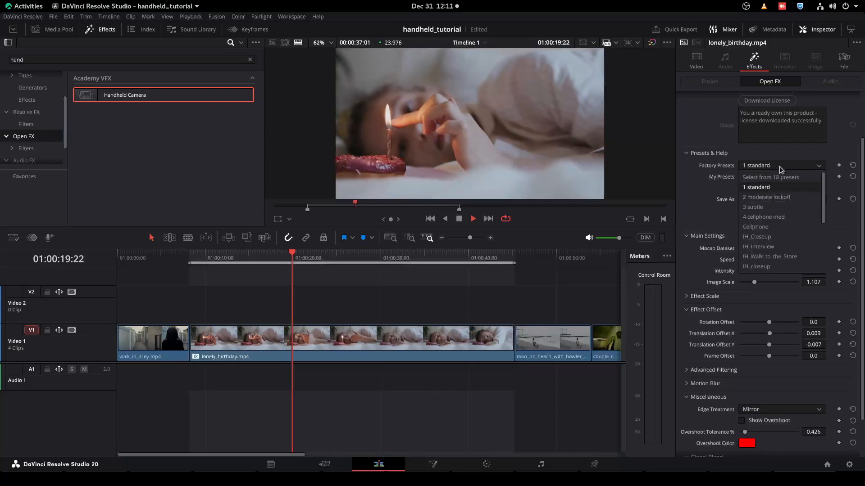
left_click(774, 237)
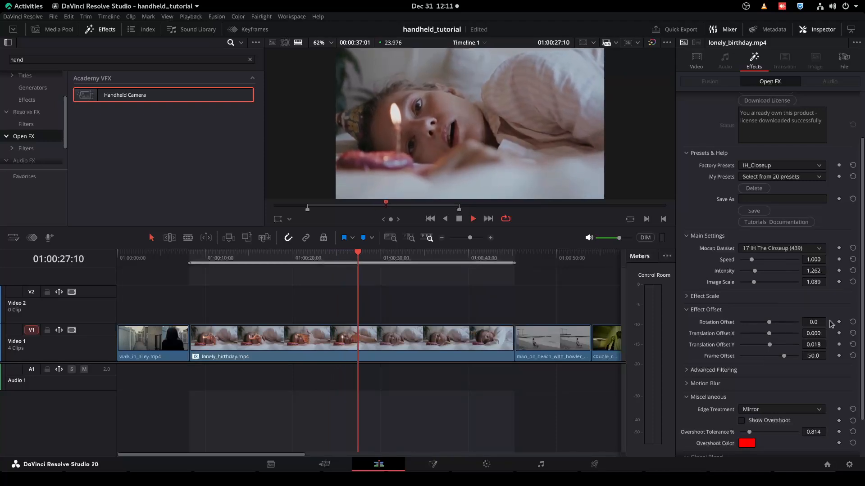
Step: Collapse the Effect Offset group, pick the IH_Closeup factory preset again and leave the Main Settings group expanded
left_click(687, 310)
left_click(688, 237)
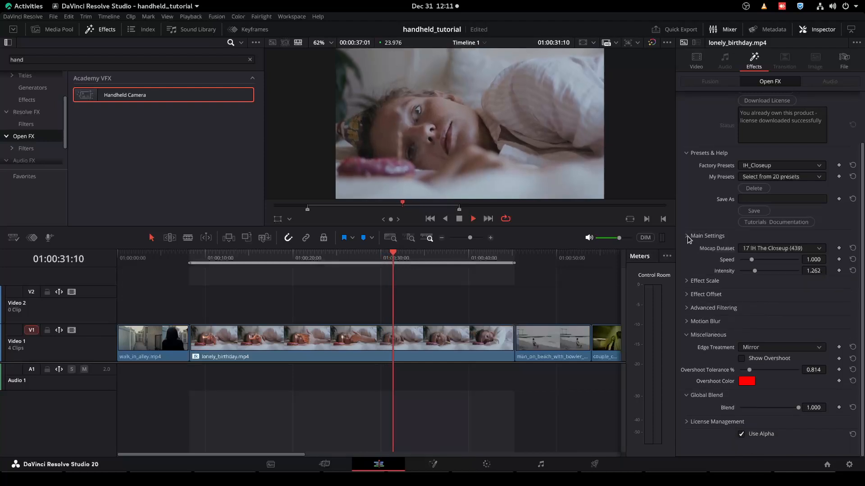
left_click(755, 214)
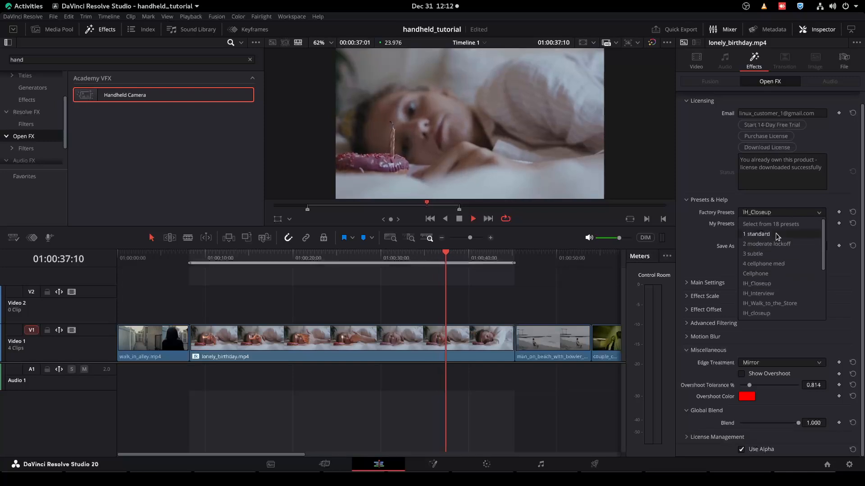
left_click(761, 284)
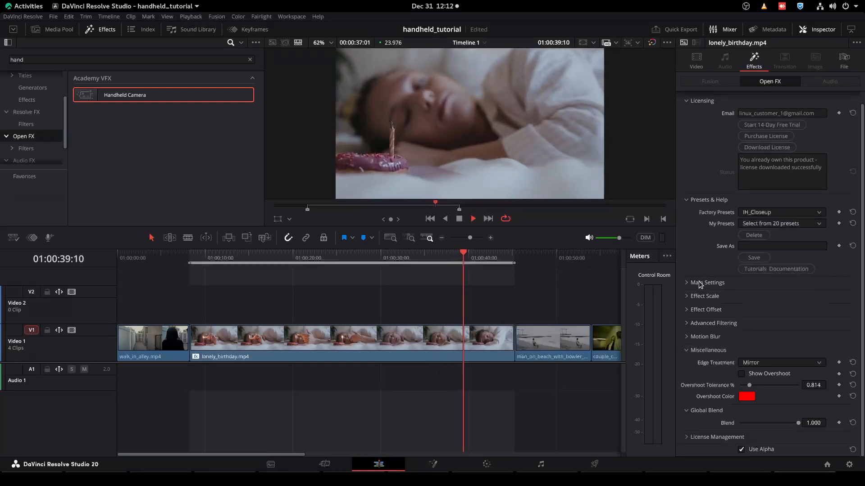
left_click(699, 283)
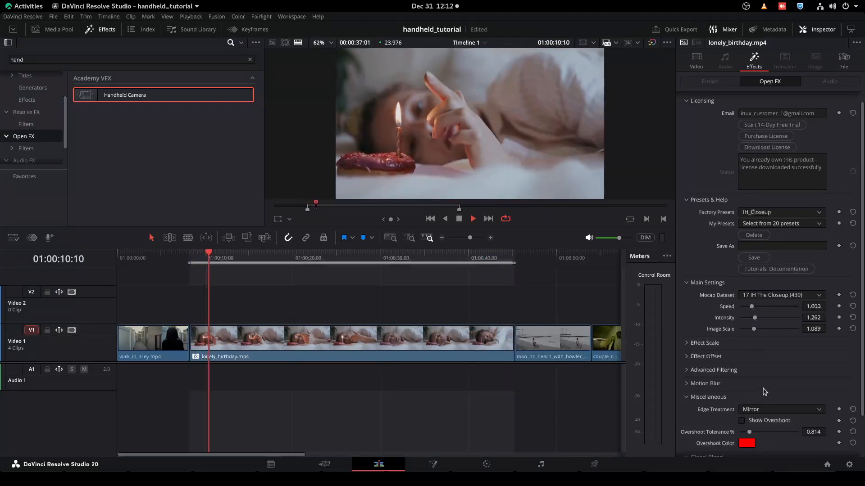
Step: With Show Overshoot temporarily enabled, set the Image Scale to 1.217, the Intensity to 3.605 and the Speed to 1.828
left_click(750, 422)
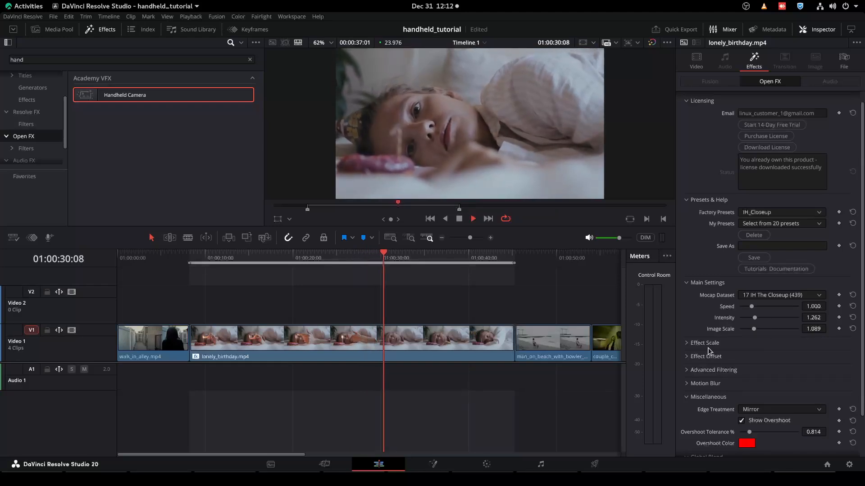
left_click_drag(753, 329, 756, 331)
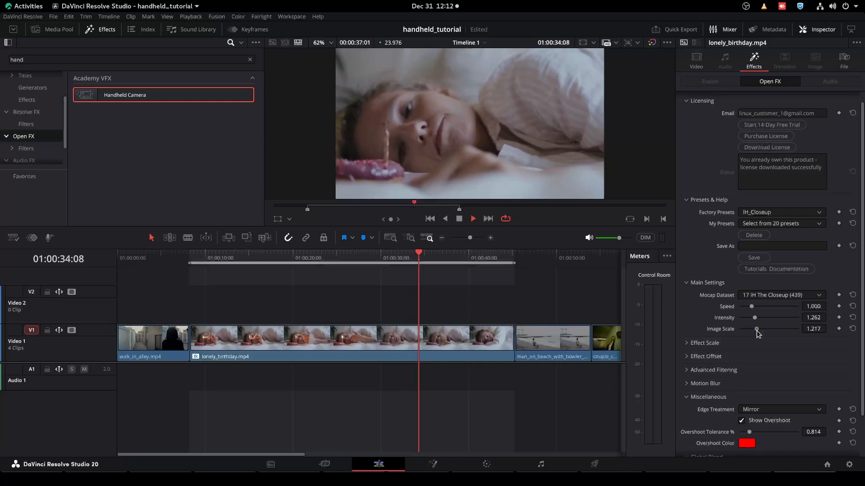
left_click_drag(754, 318, 783, 319)
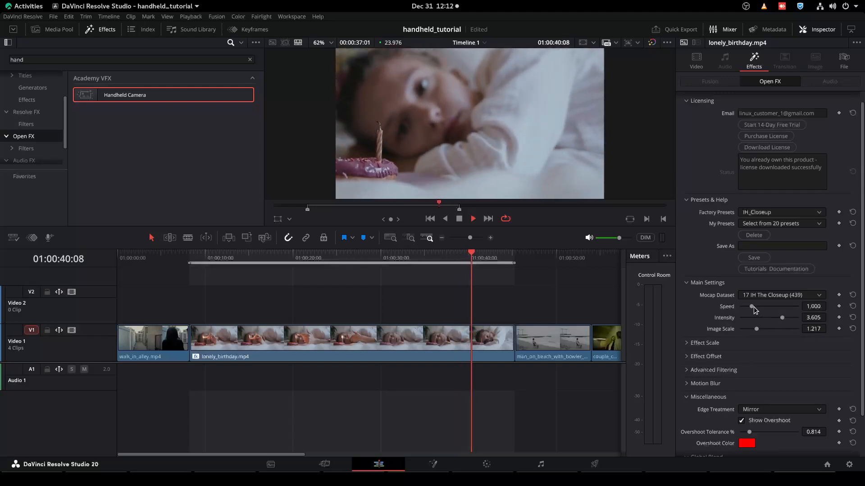
left_click_drag(752, 307, 761, 307)
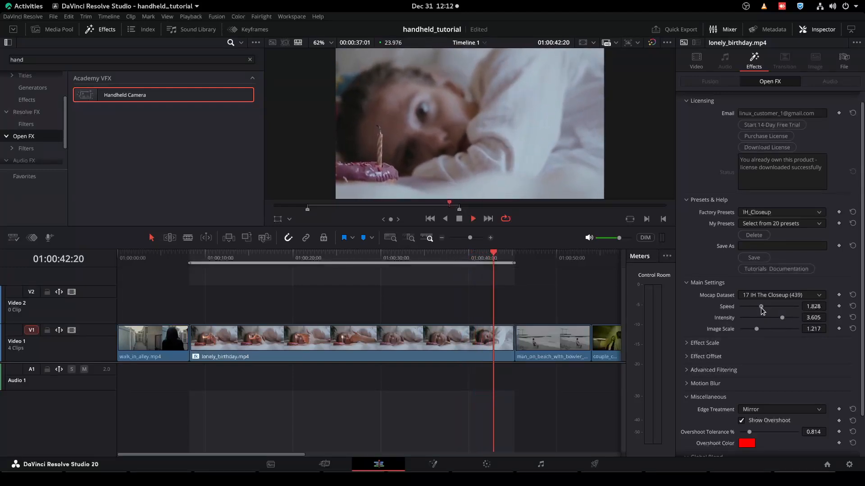
left_click(741, 420)
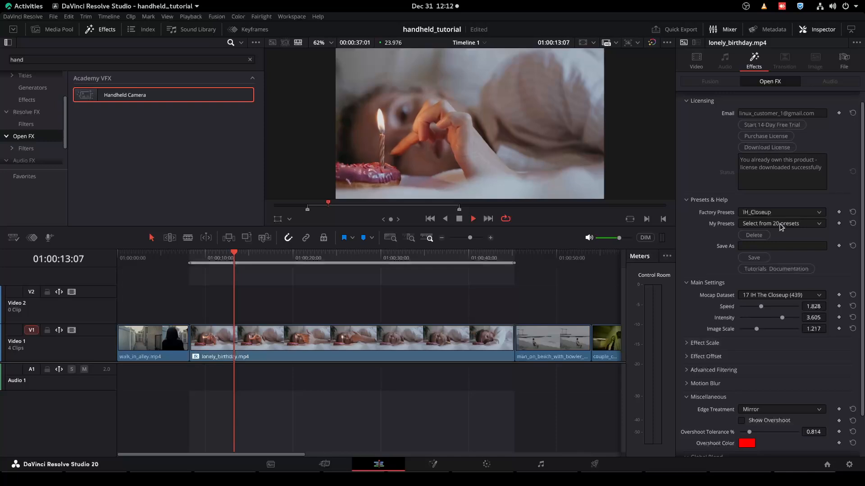
Step: Save the current Handheld Camera settings as a custom preset named my_handheld_look and select it among the saved presets
left_click(785, 246)
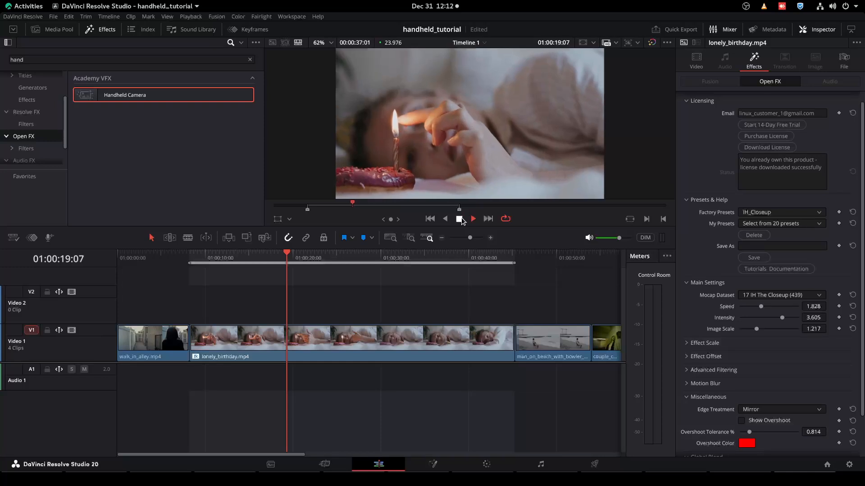
left_click(466, 221)
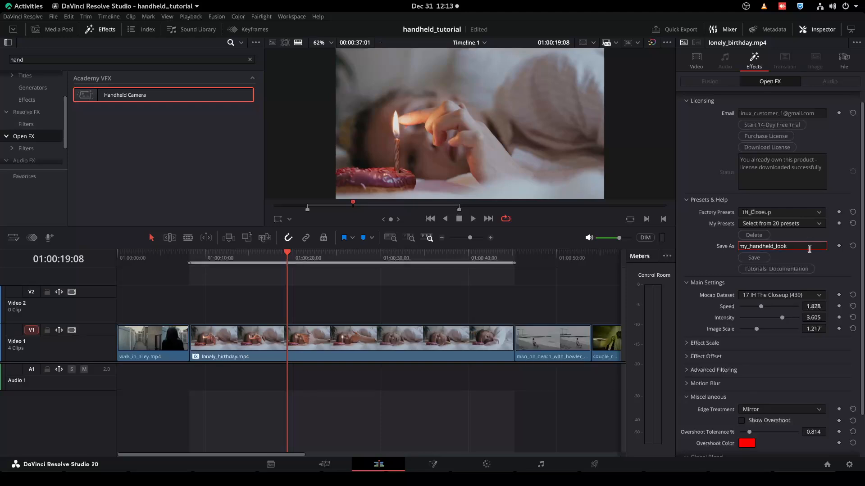
left_click(754, 258)
left_click(774, 224)
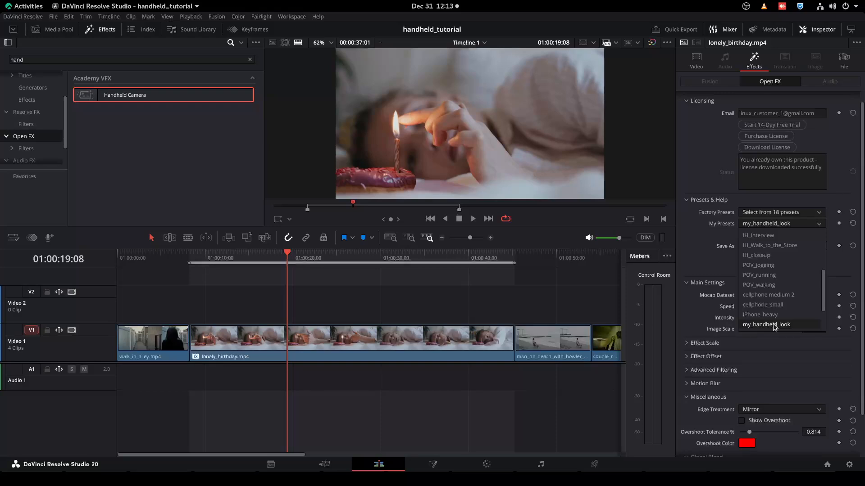
left_click(773, 323)
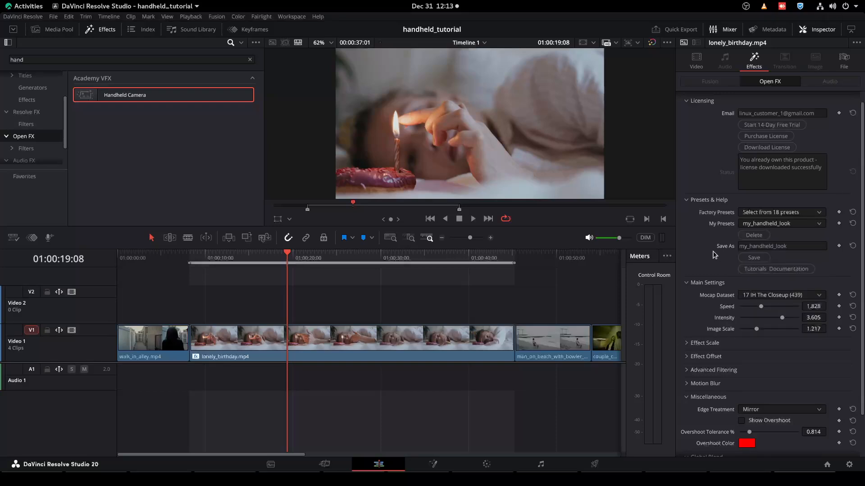
left_click(761, 245)
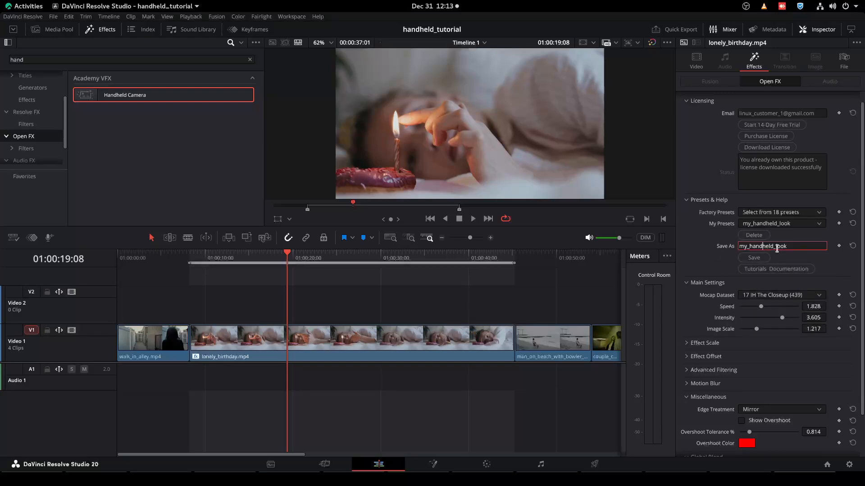
Step: Load and delete the saved custom presets IH_Interview and 4 cellphone med, one after the other
left_click(776, 224)
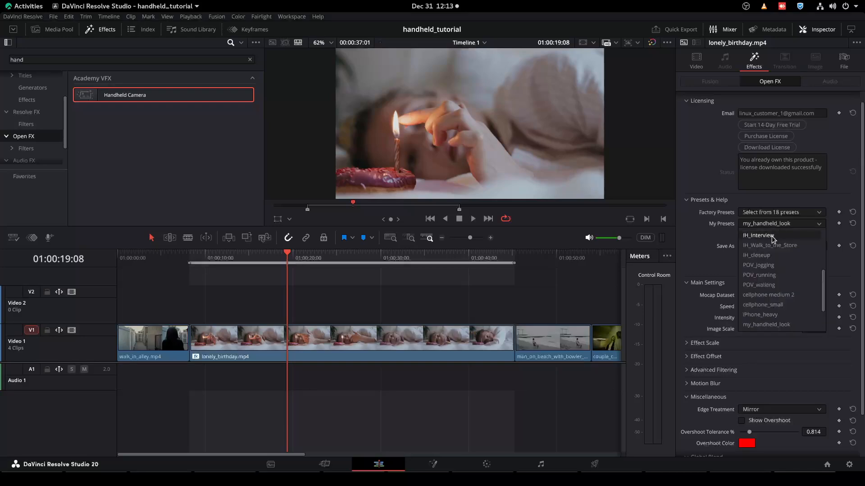
left_click(773, 236)
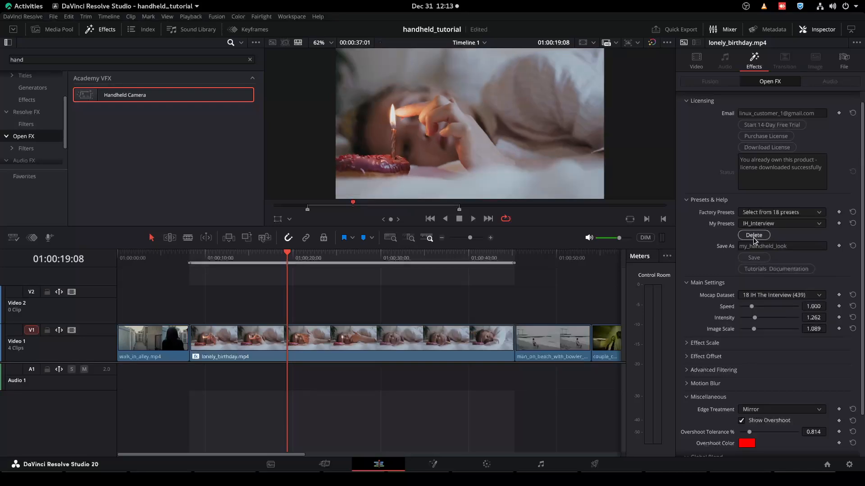
left_click(753, 236)
left_click(778, 224)
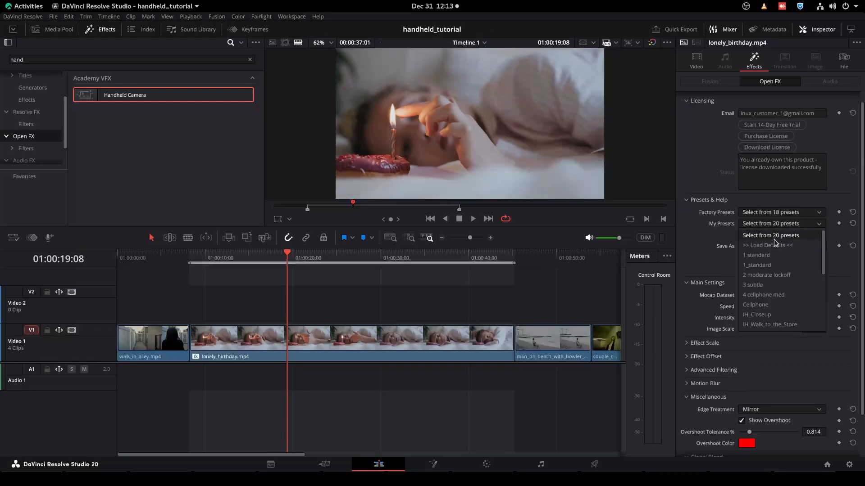
left_click(760, 295)
left_click(751, 235)
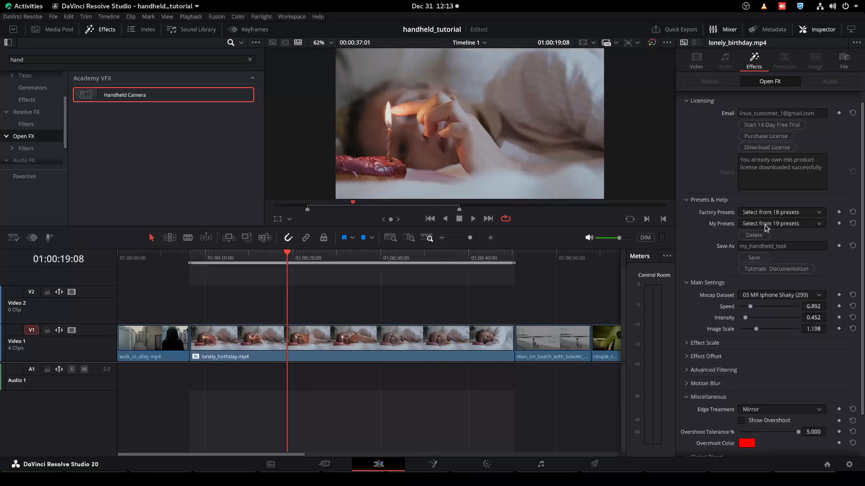
Step: Load the saved custom preset cellphone medium 2 on lonely_birthday.mp4, leaving the factory preset selection as it is
left_click(766, 223)
scroll(763, 325, "down", 2)
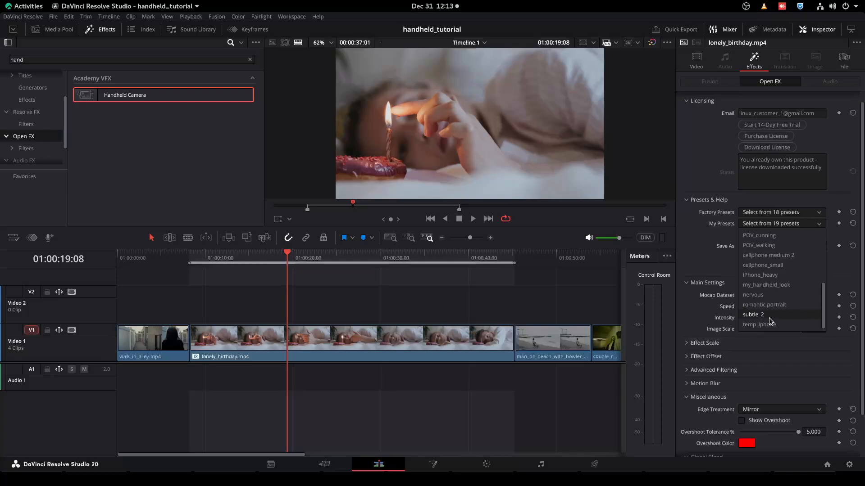
left_click(768, 255)
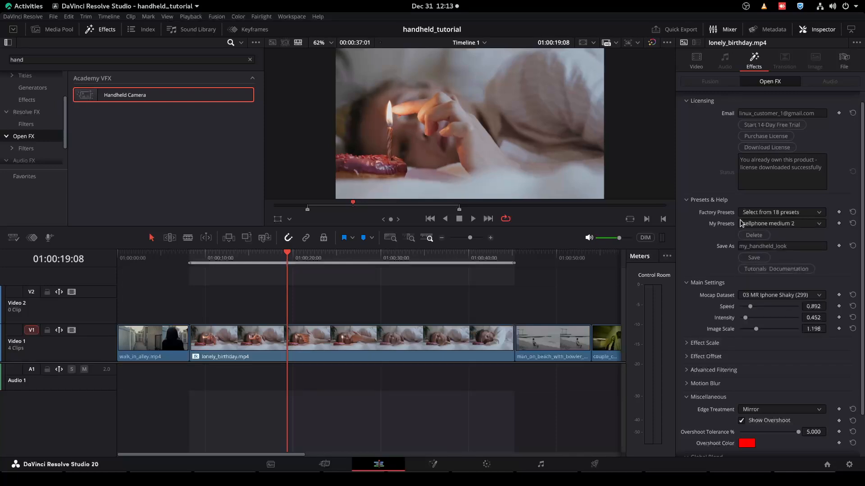
left_click(764, 214)
left_click(700, 242)
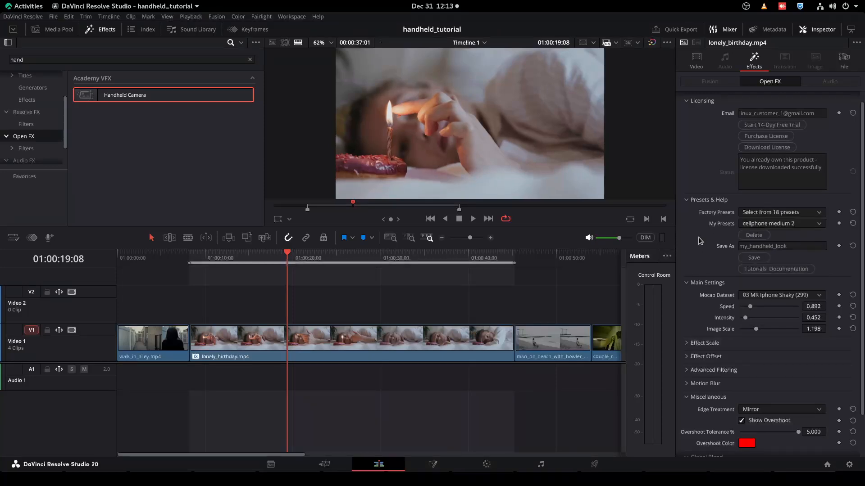